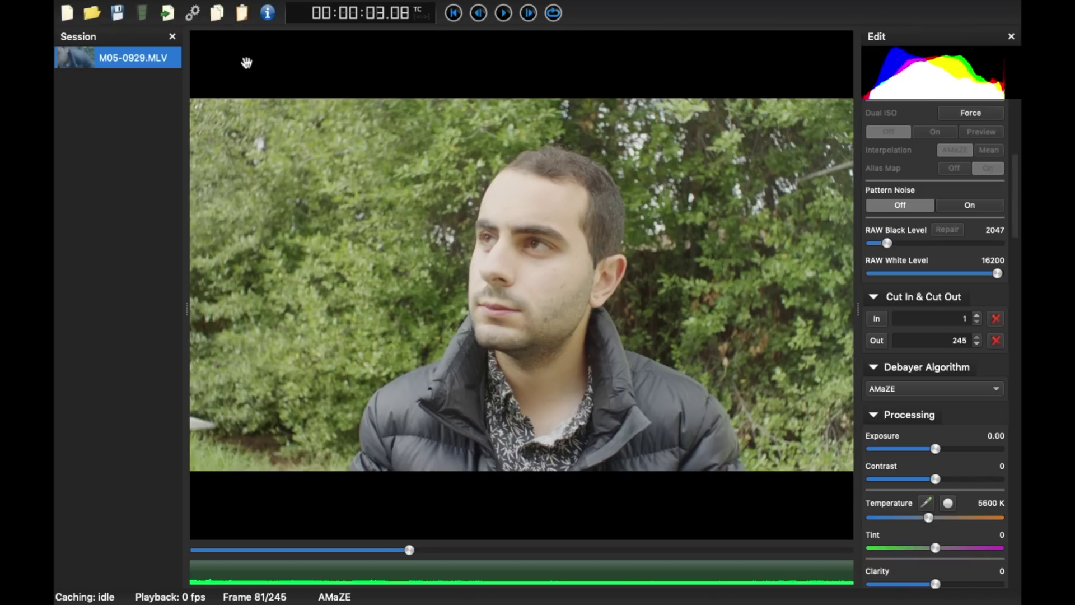
Step: Scroll through the loaded M05-0929.MLV clip's default processing settings
scroll(892, 368, up, 3)
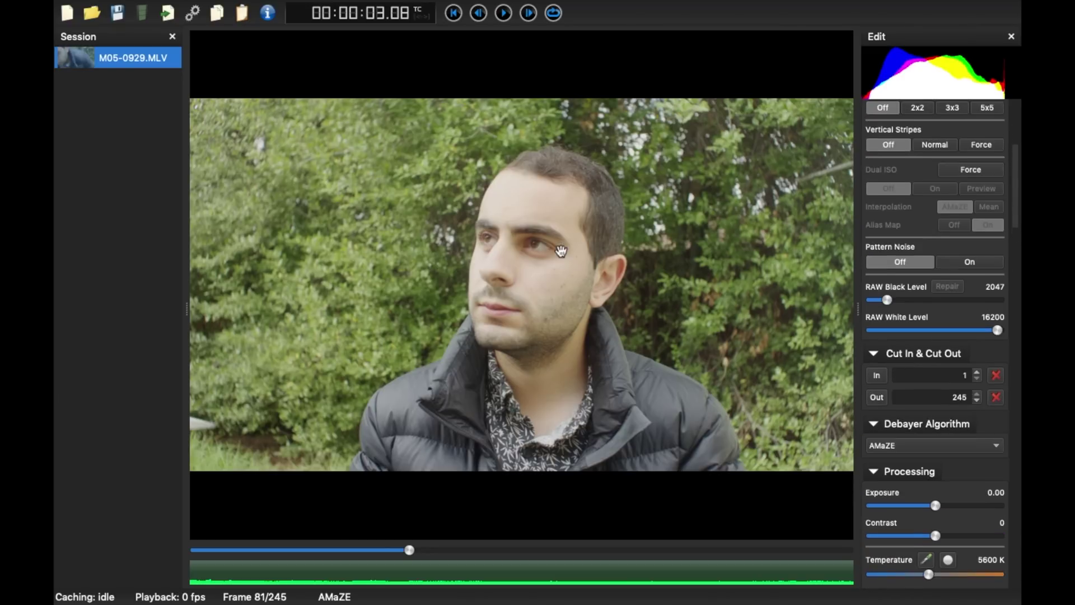
Step: Keep ffmpeg Kostya as the Apple ProRes 4444 encoder and edit the resize width
click(192, 12)
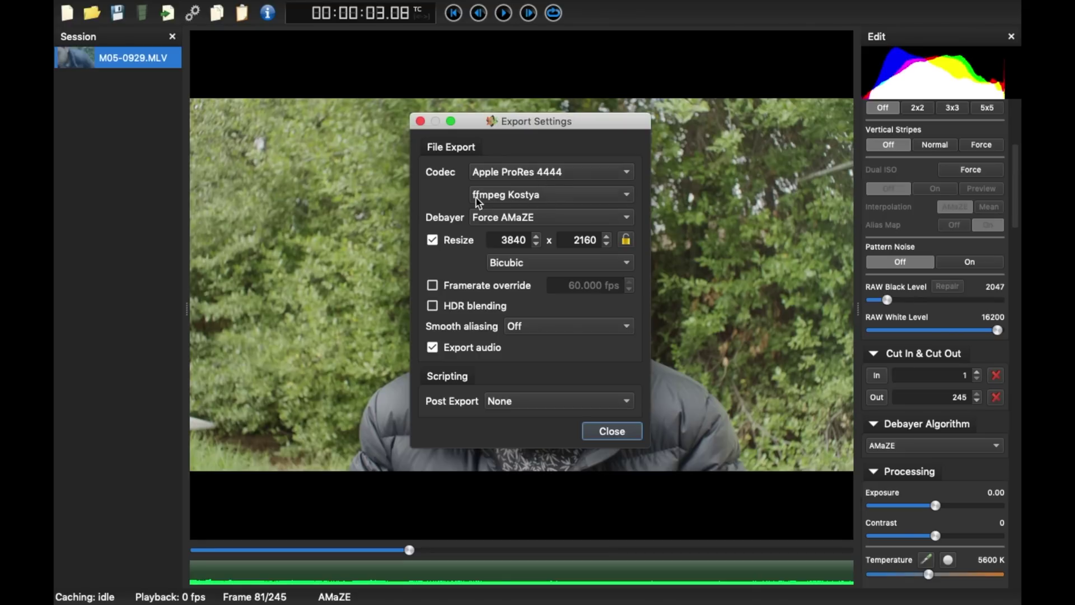
click(514, 198)
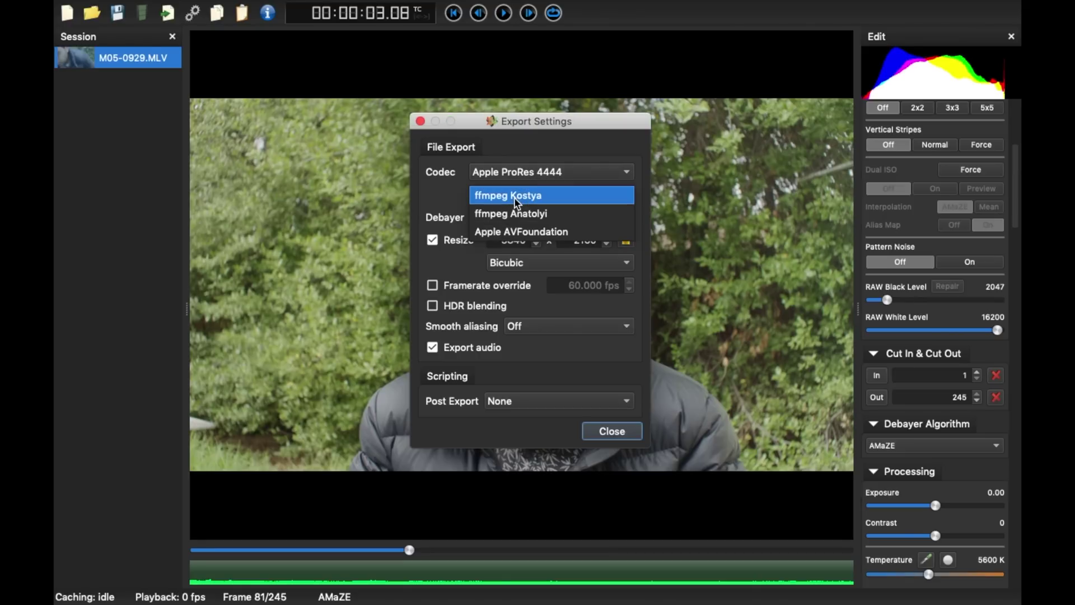
click(514, 196)
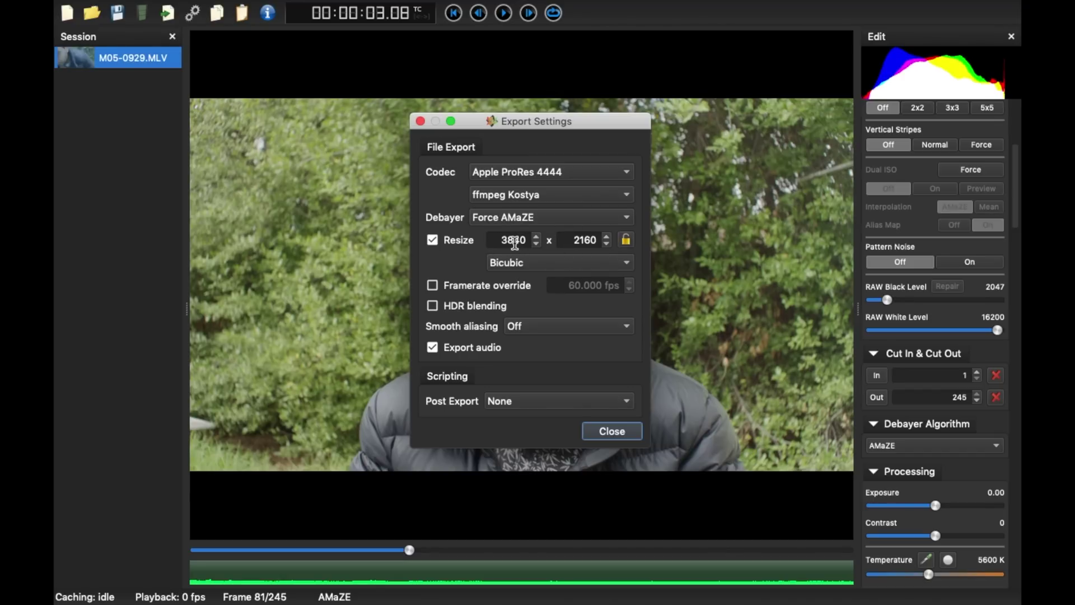
drag(496, 241, 607, 240)
key(BackSpace)
text(10)
key(Return)
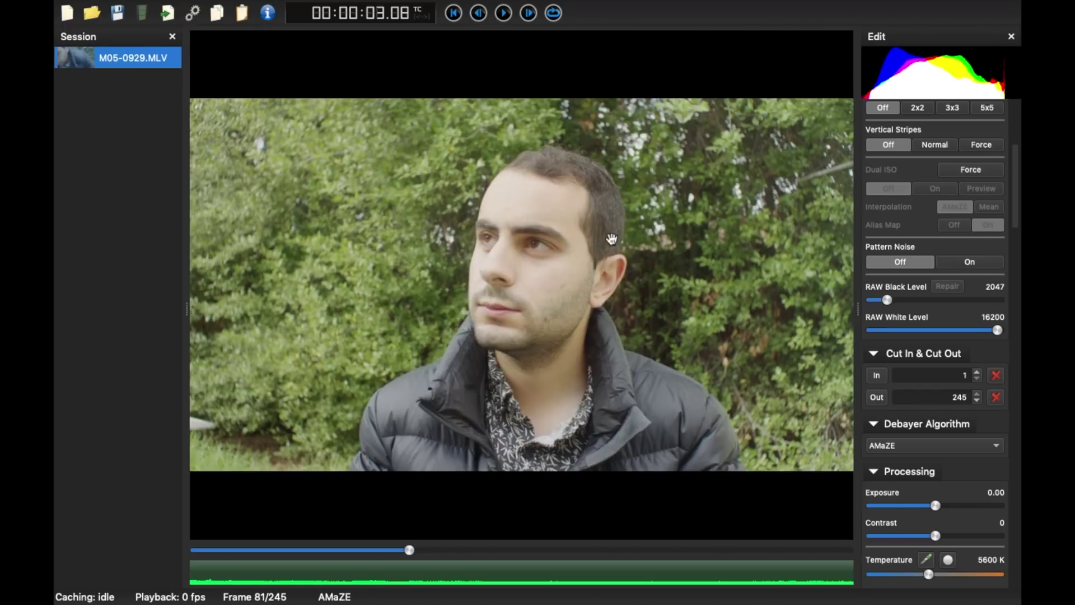
Step: Re-enter the resize width and height for a 3840 x 2160 output
click(196, 16)
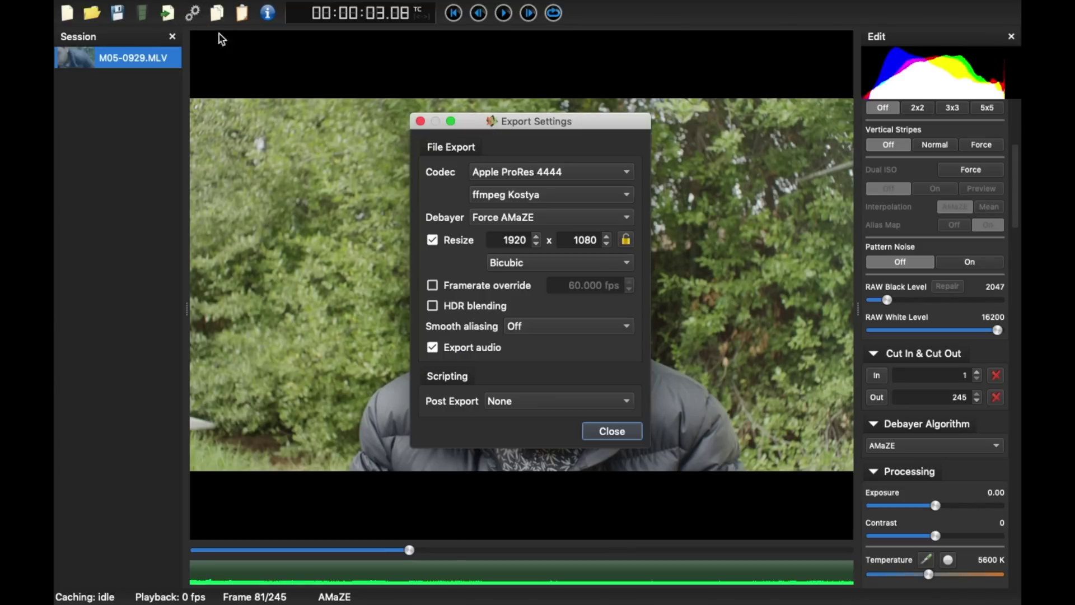
double_click(503, 241)
key(BackSpace)
key(Tab)
text(1)
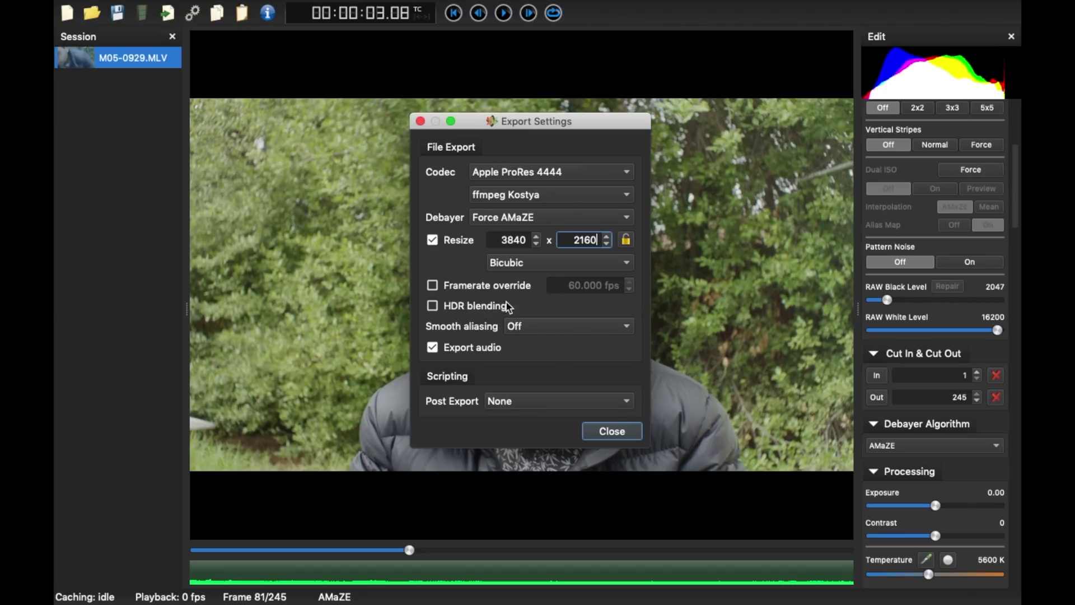
Step: Close Export Settings and import the FILM PRESET.marxml receipt via Edit > Import Receipt
click(613, 431)
scroll(935, 281, up, 5)
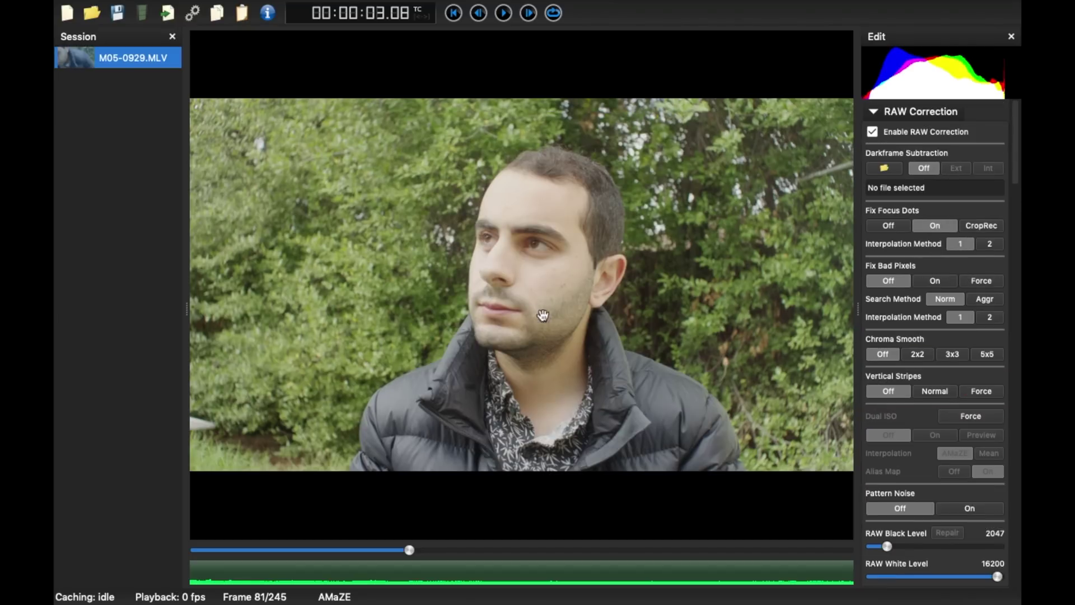
click(959, 316)
click(186, 8)
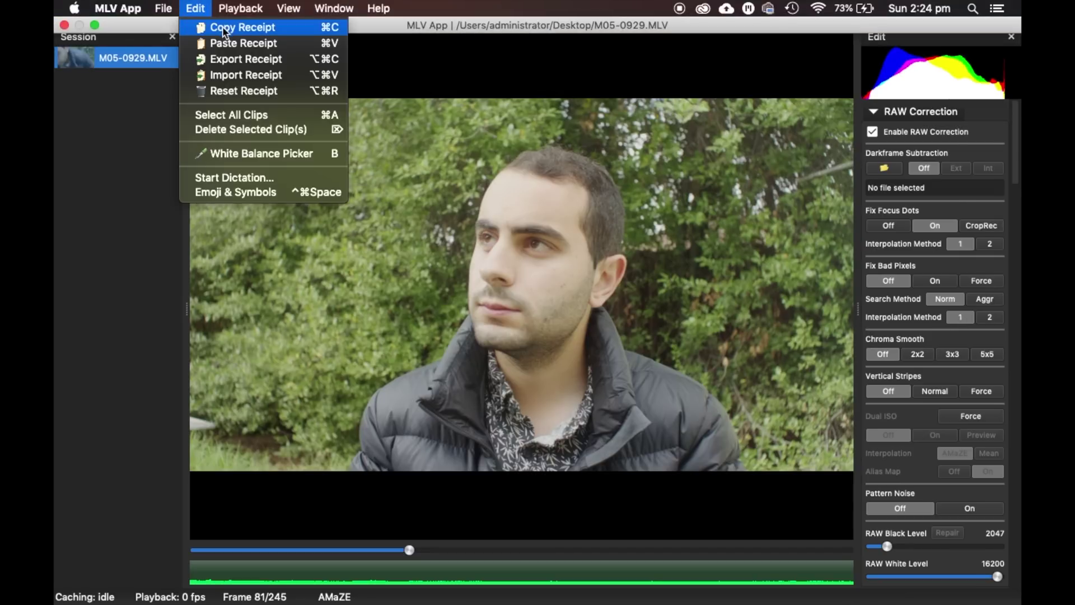
click(228, 75)
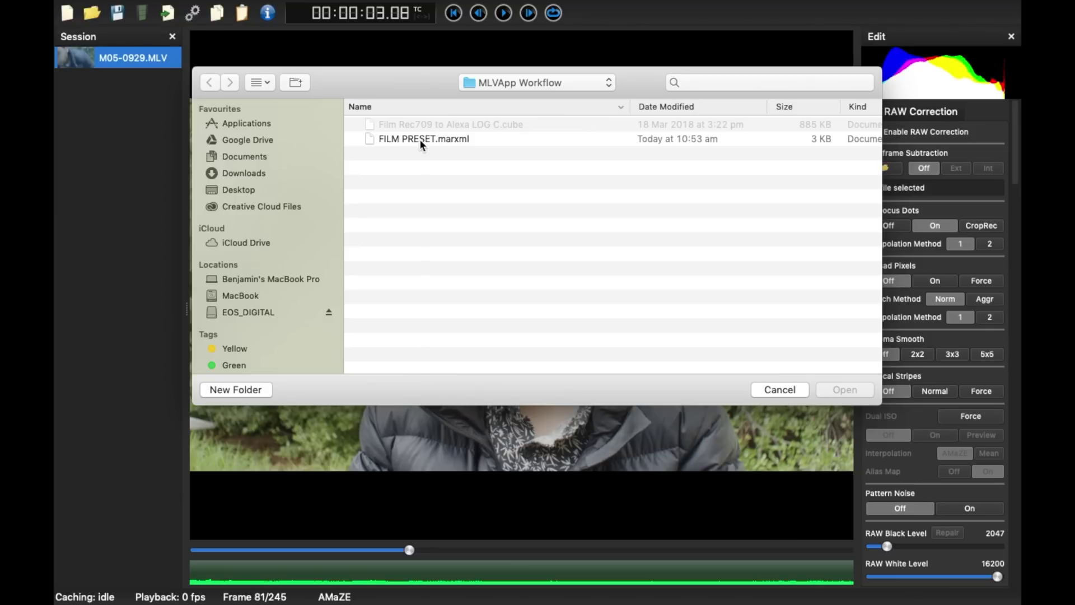
click(402, 138)
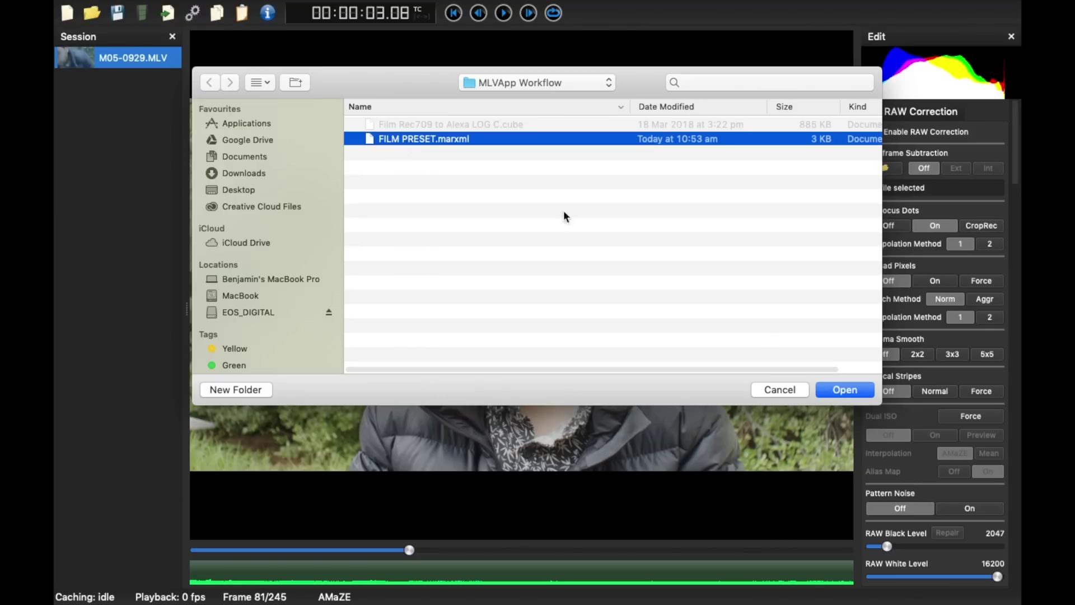
click(846, 391)
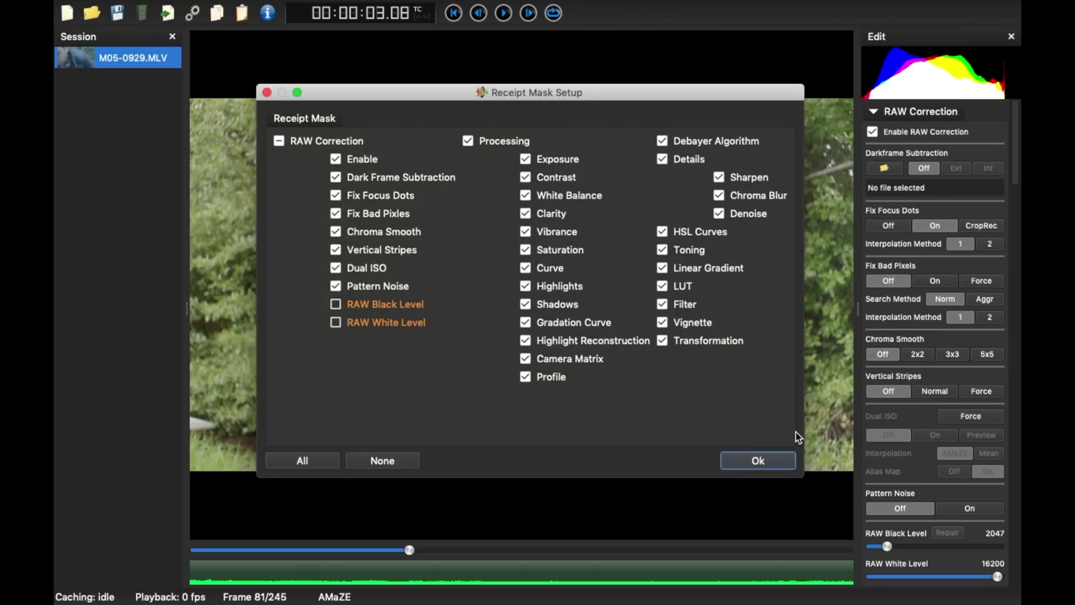
Step: Apply the receipt, then set Chroma Smooth to 5x5 after comparing with Off
click(757, 459)
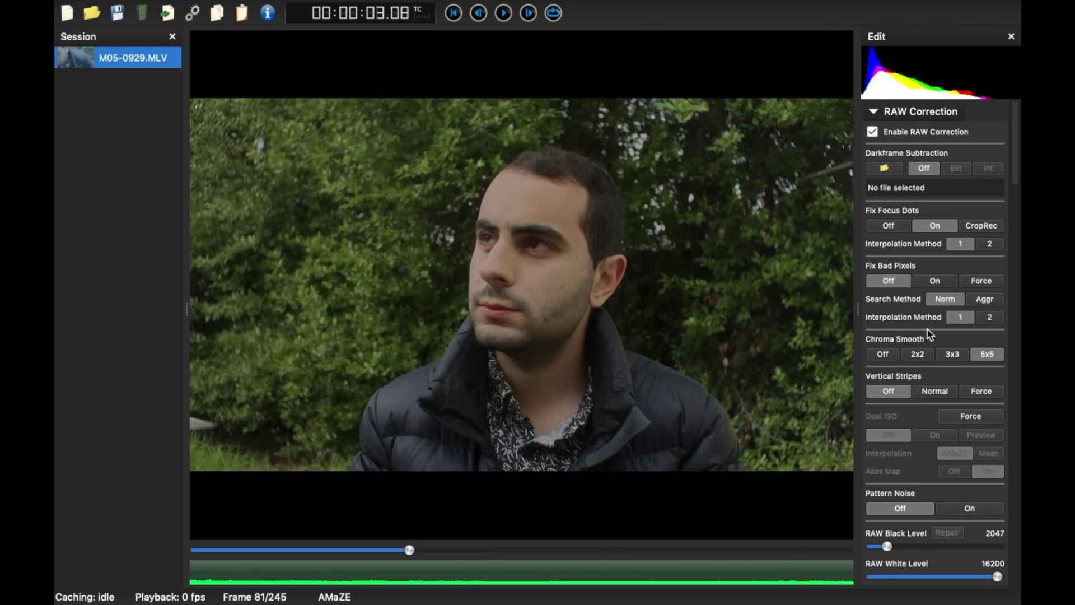
scroll(927, 320, down, 2)
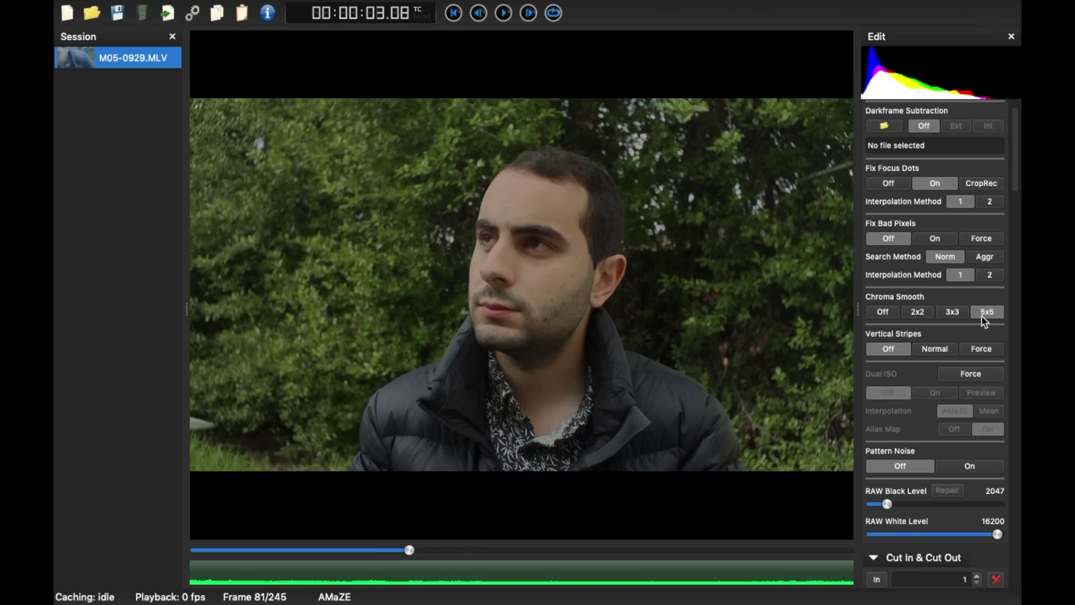
click(882, 312)
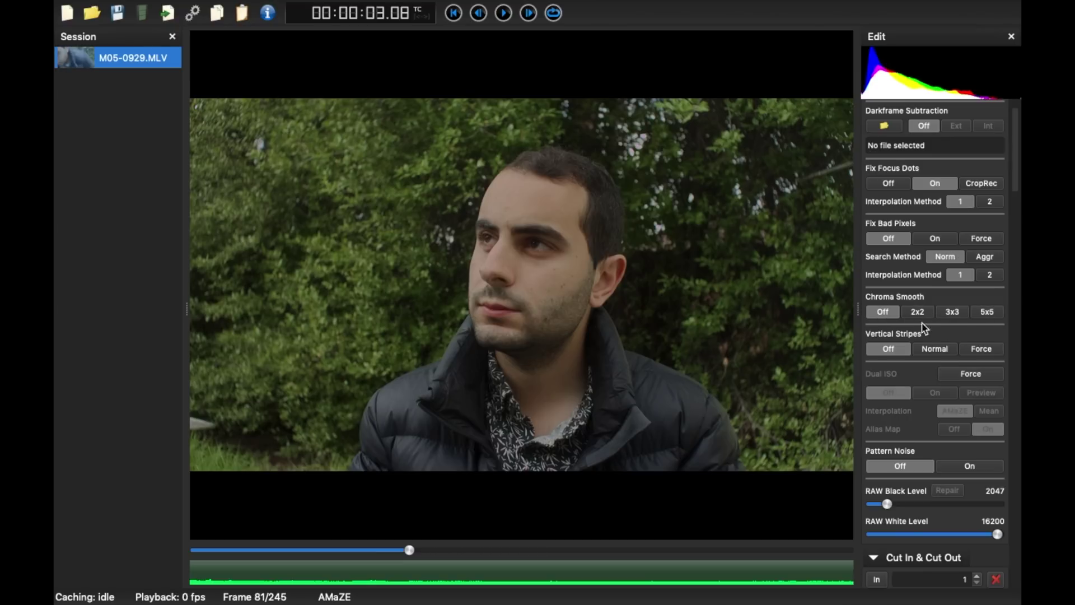
click(988, 319)
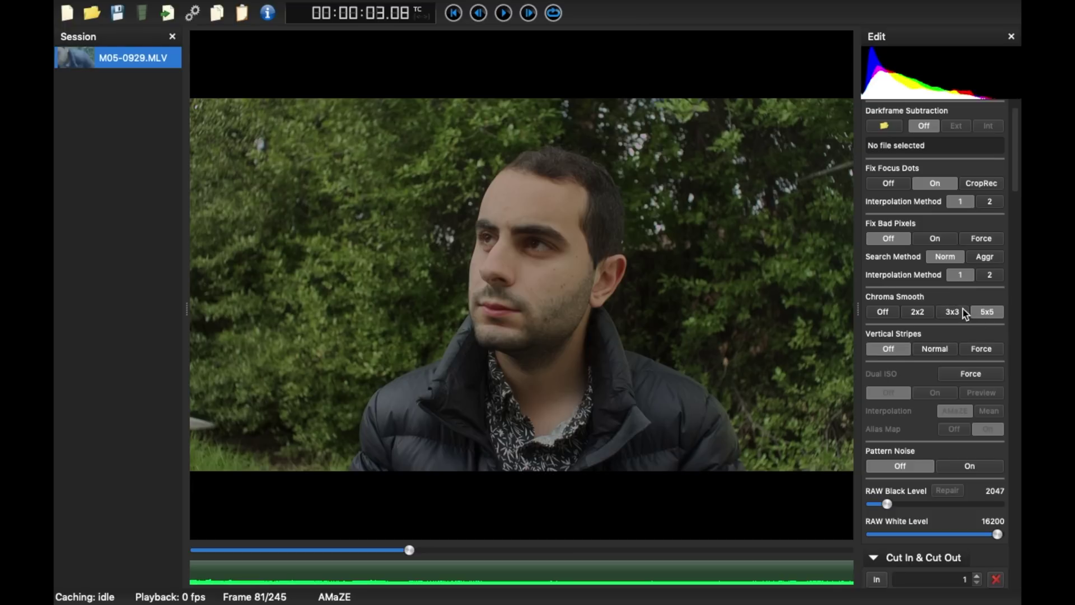
Step: Lower RAW White Level from 16200 to 15000
scroll(965, 315, down, 4)
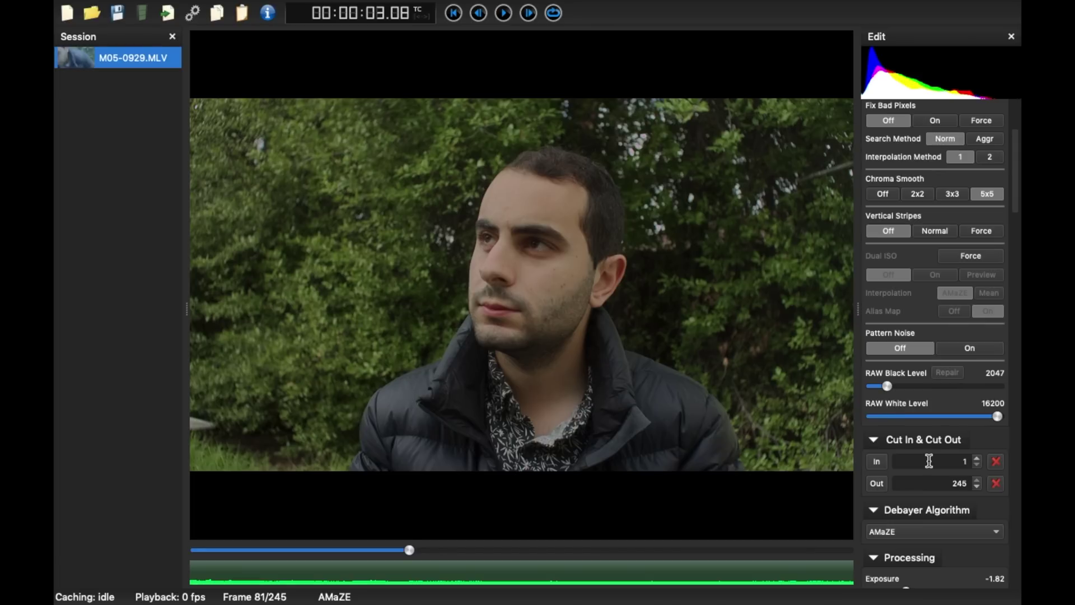
double_click(992, 398)
text(1)
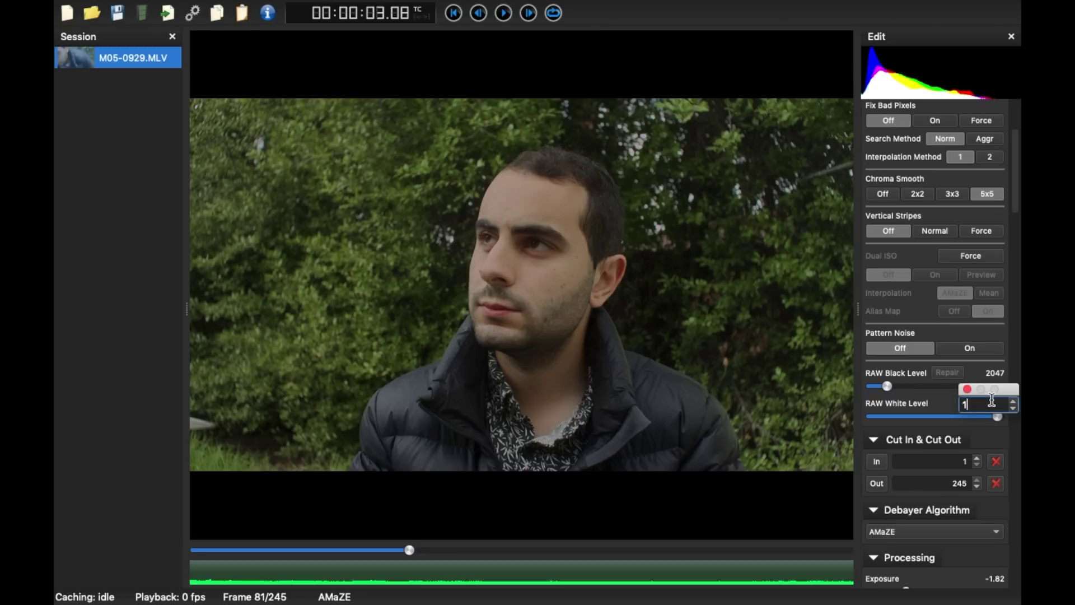
text(5000)
key(Return)
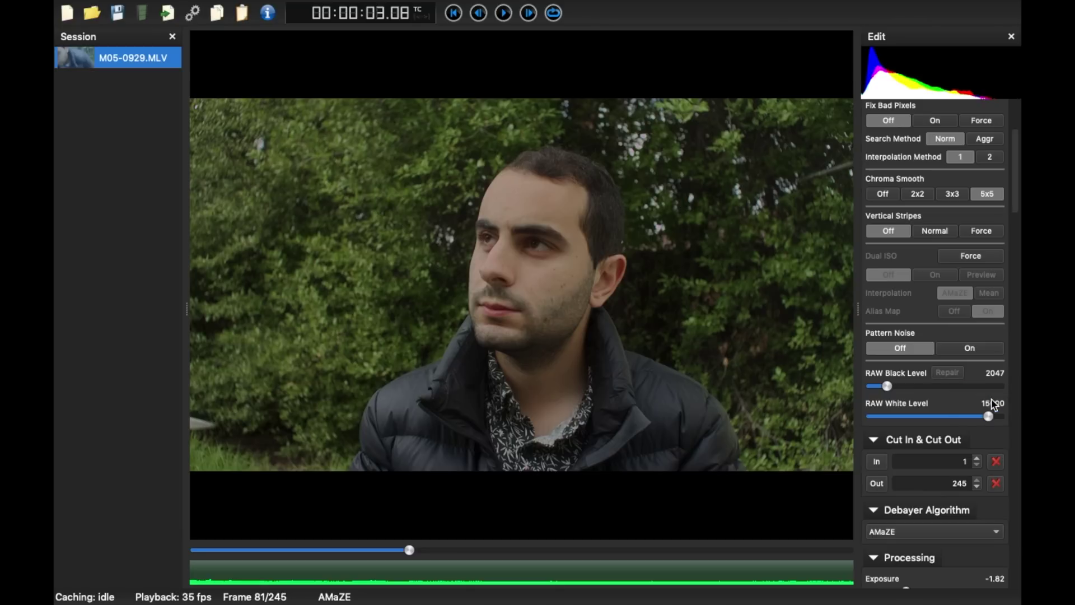
scroll(959, 361, down, 4)
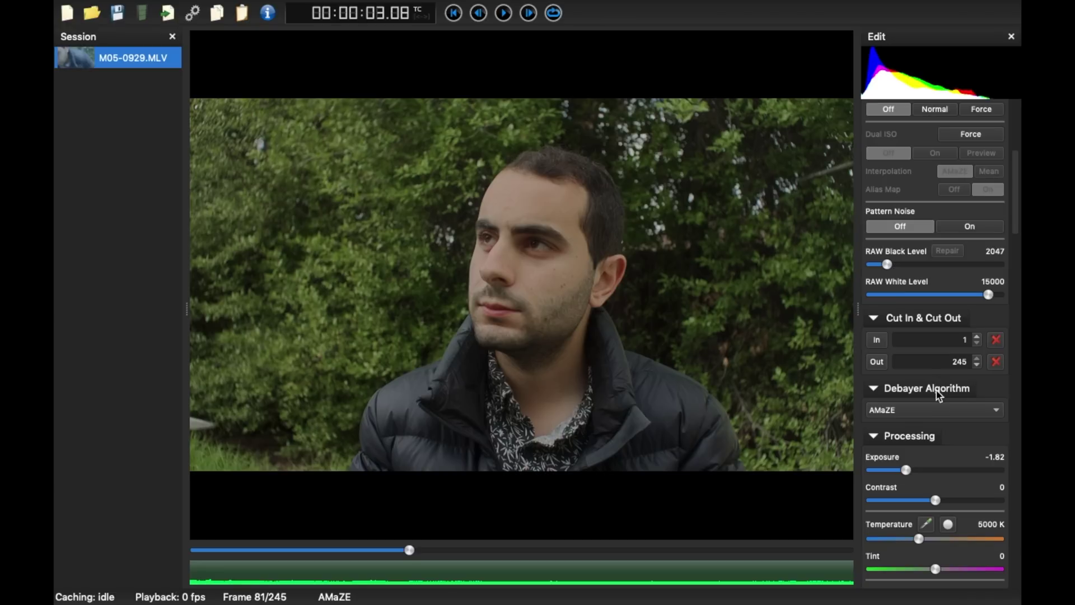
Step: Adjust exposure in the Processing section to -2.15
scroll(936, 403, down, 2)
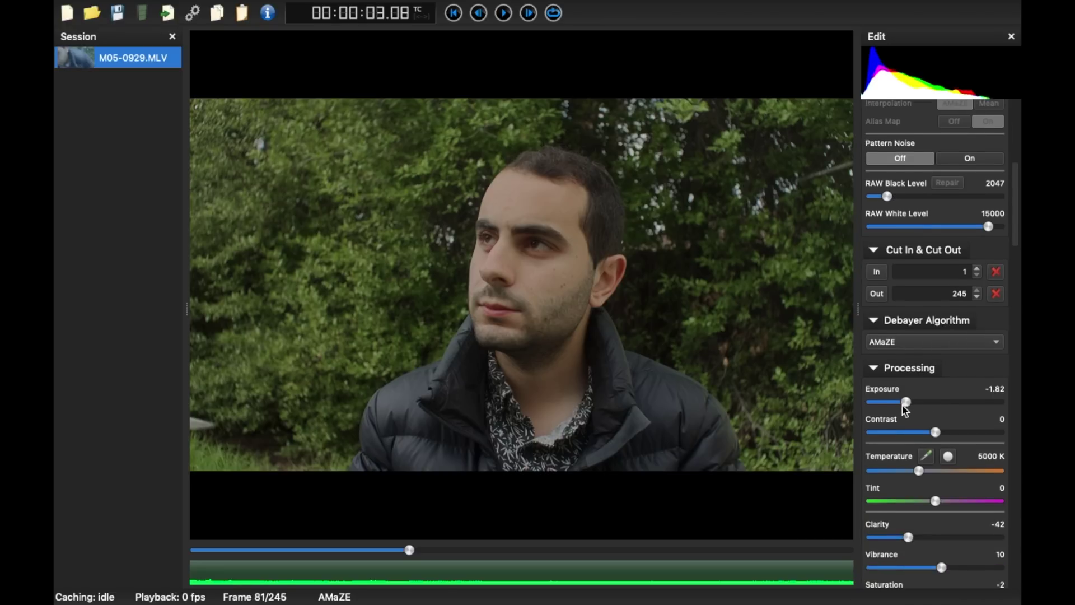
scroll(905, 410, down, 2)
drag(910, 369, 905, 373)
scroll(932, 420, down, 3)
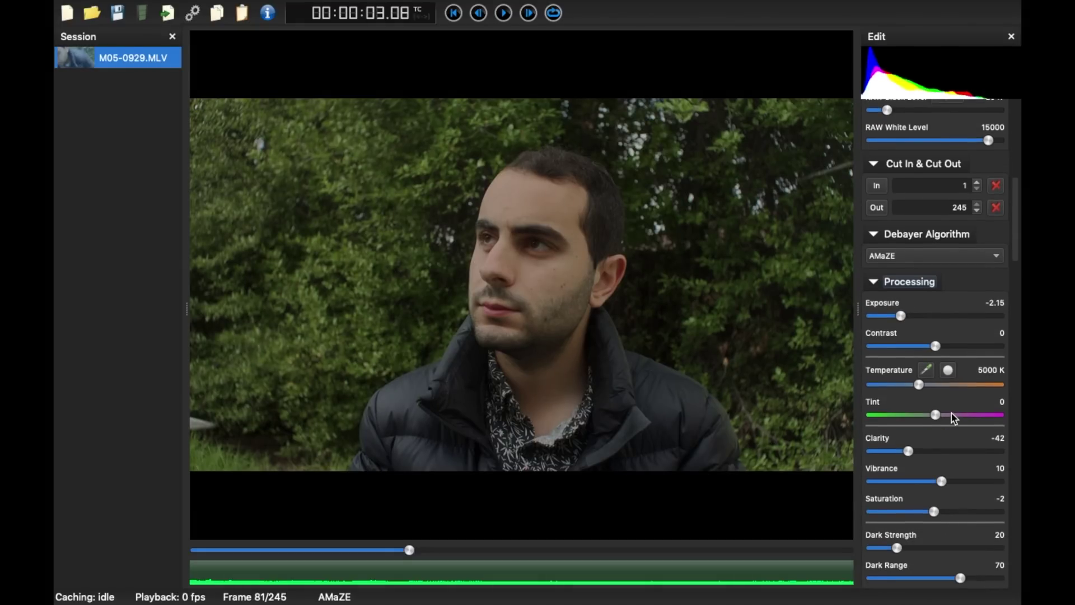
scroll(952, 413, down, 4)
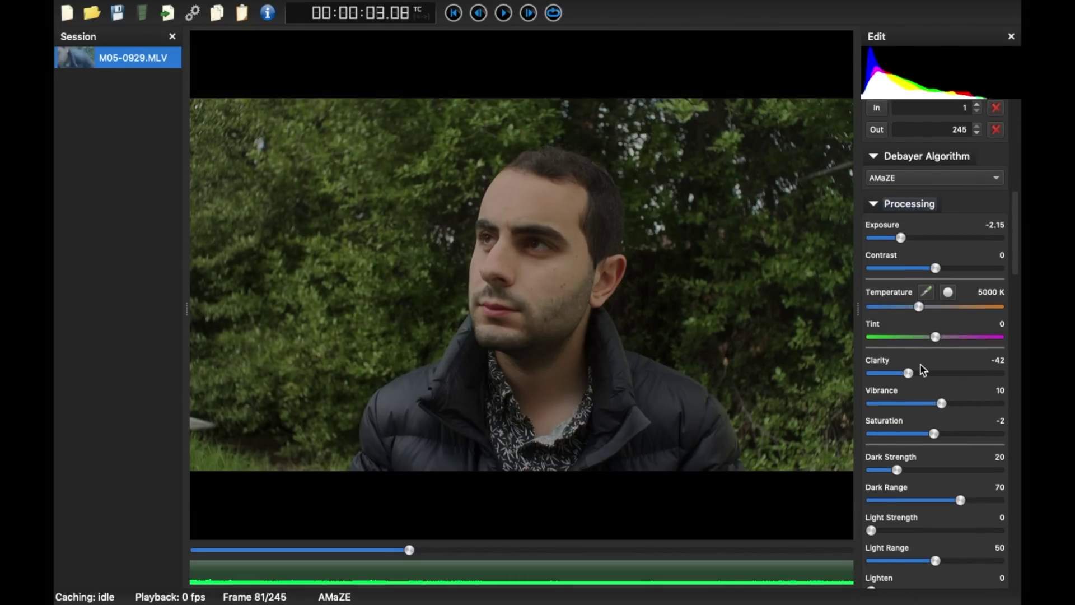
Step: Change Clarity from -42 to -20, then scroll down to the Details section
double_click(1001, 366)
text(0)
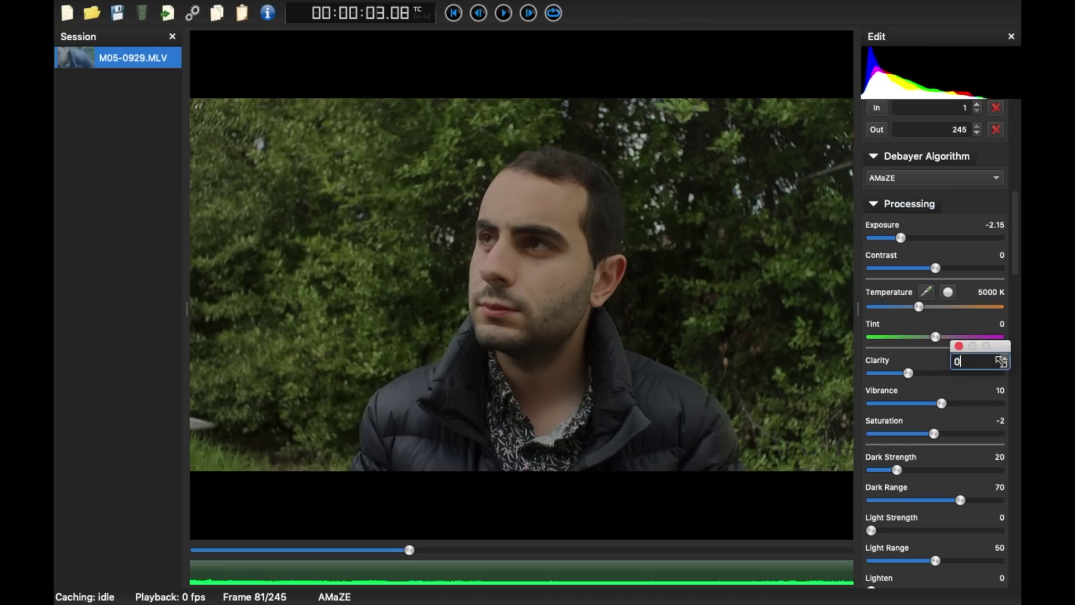
key(Return)
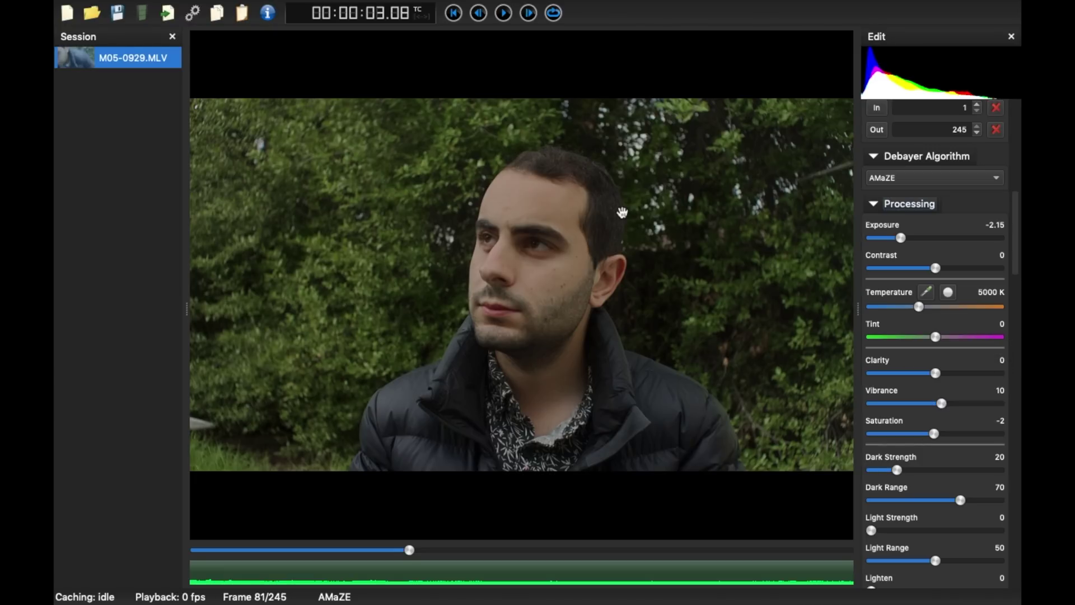
double_click(1002, 363)
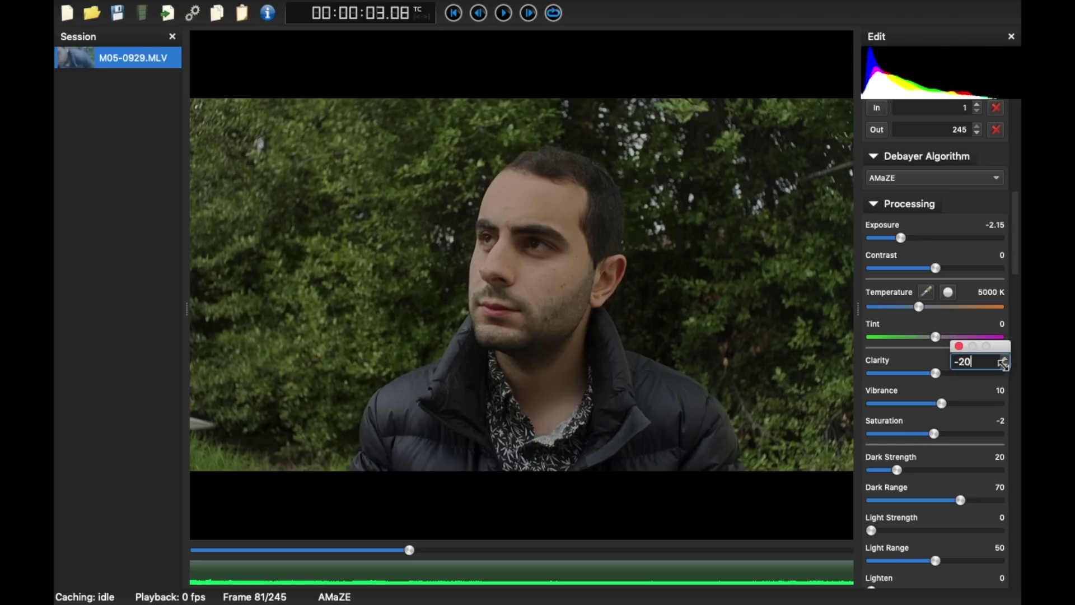
key(Return)
scroll(946, 398, down, 1)
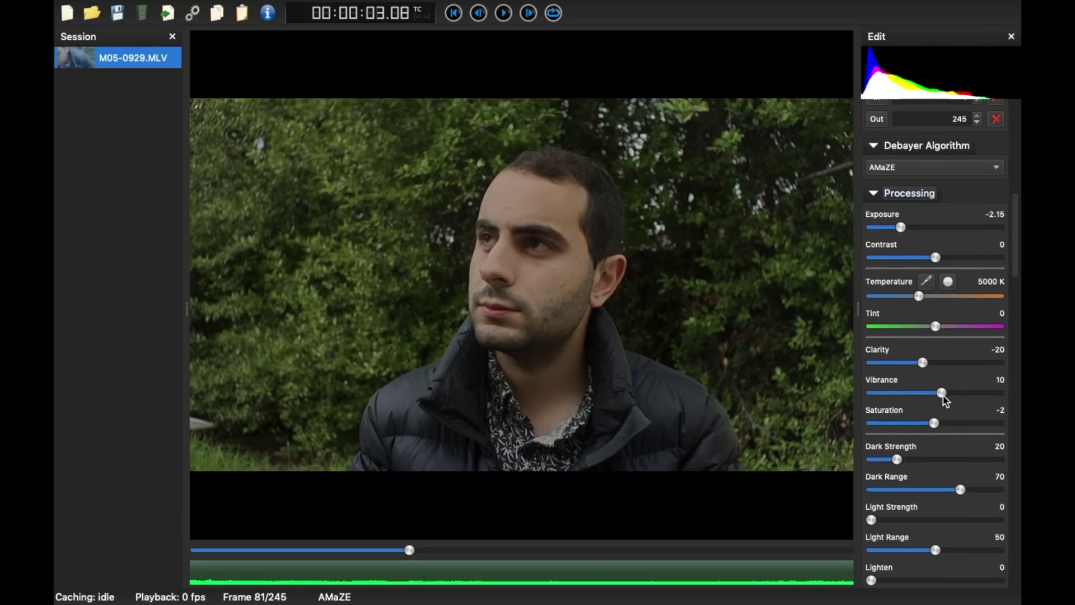
scroll(941, 420, down, 5)
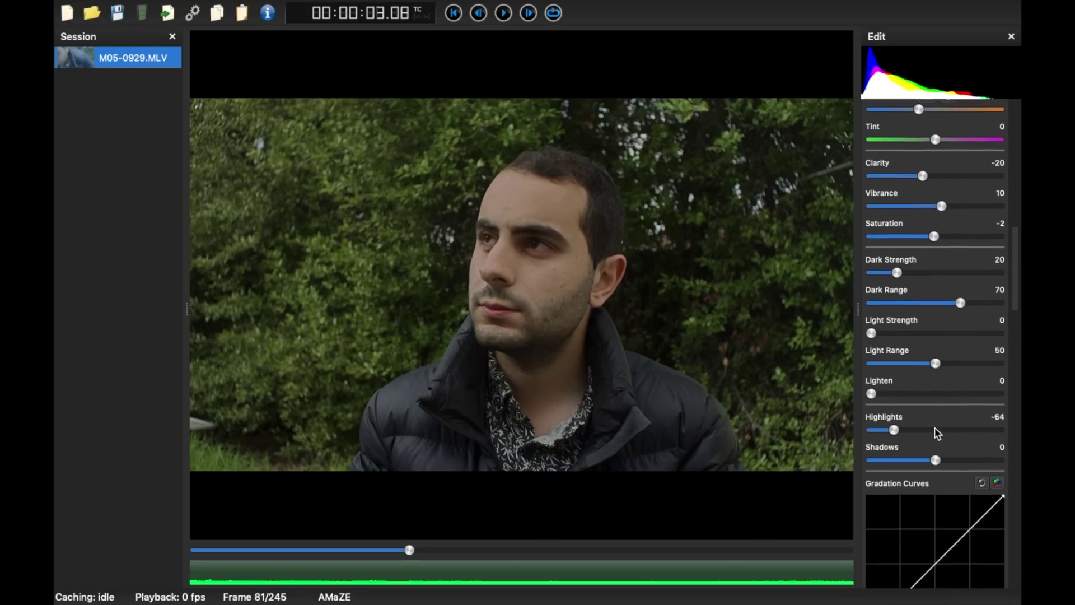
scroll(938, 434, down, 7)
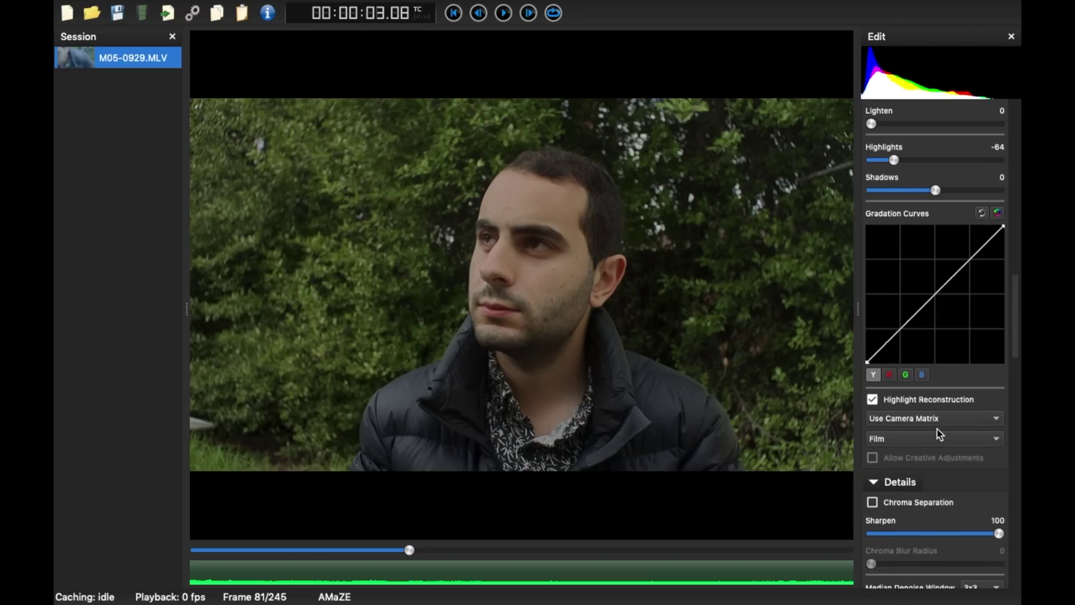
mouse_move(431, 3)
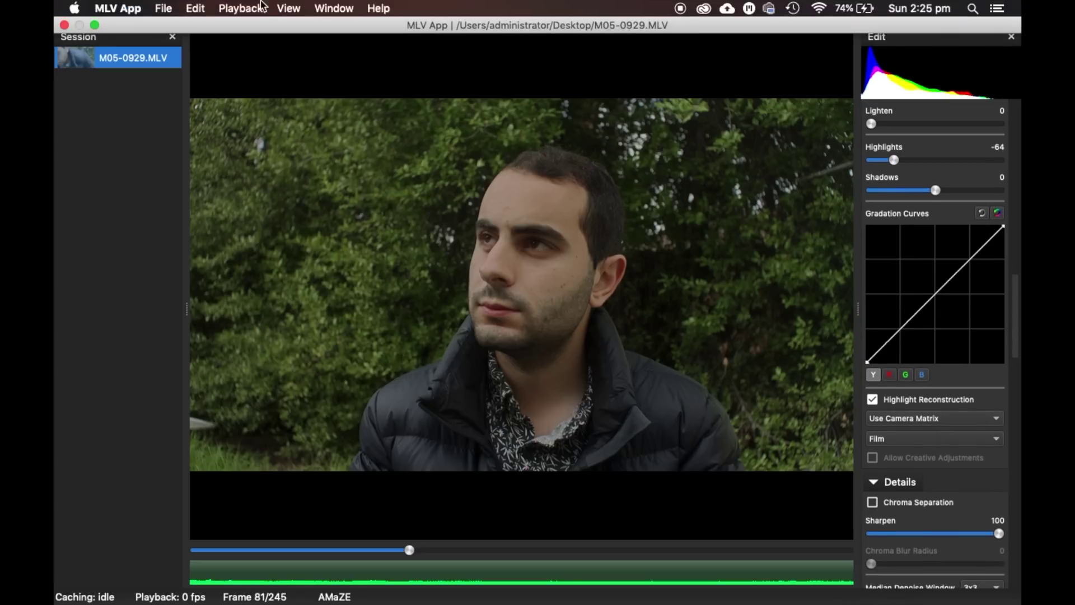
click(196, 8)
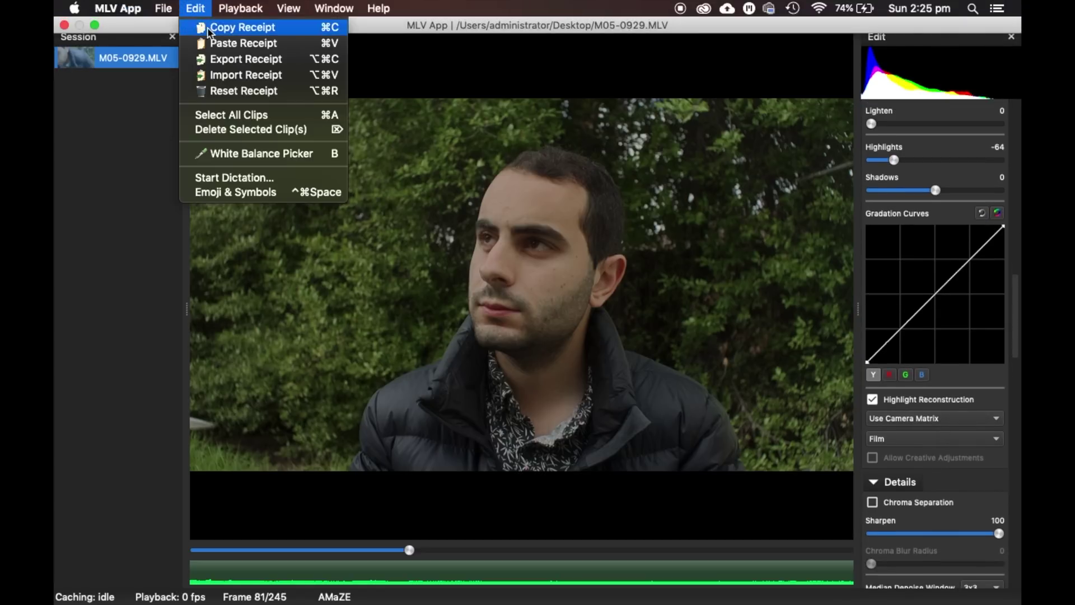
click(225, 76)
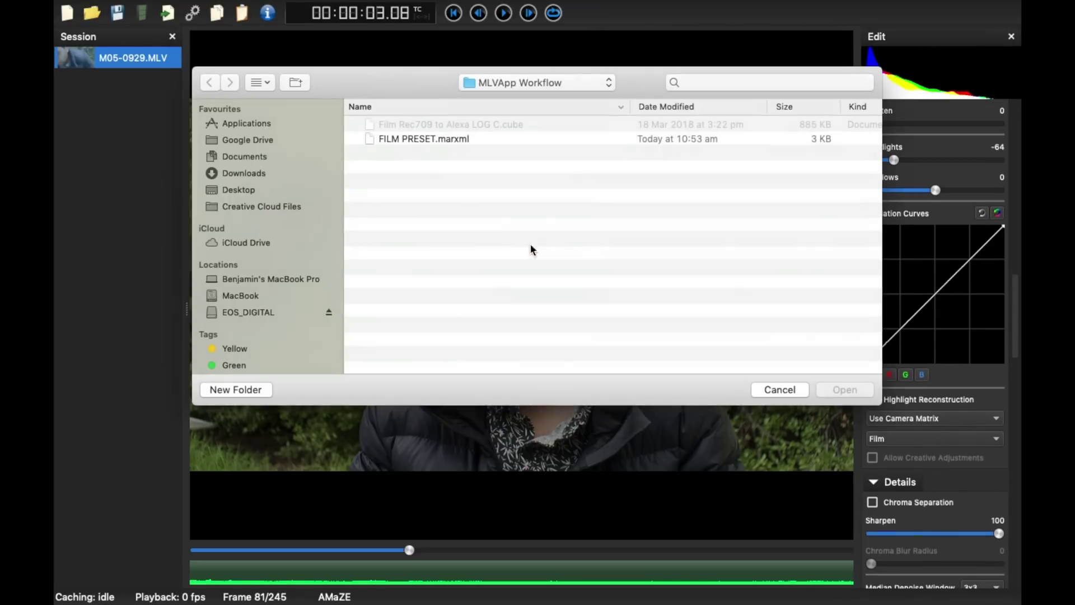
click(780, 389)
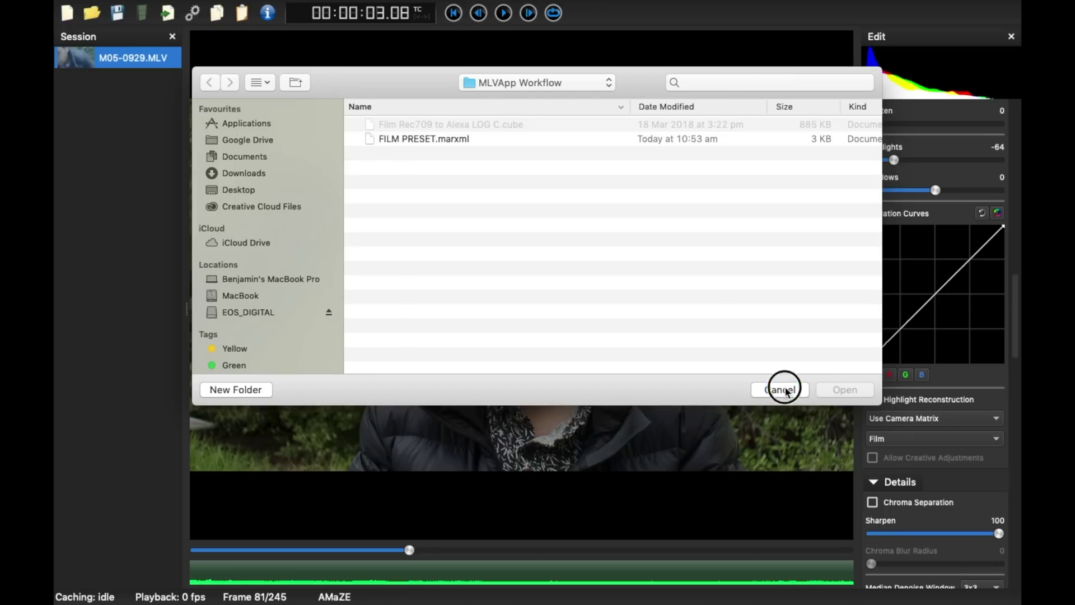
scroll(890, 442, down, 3)
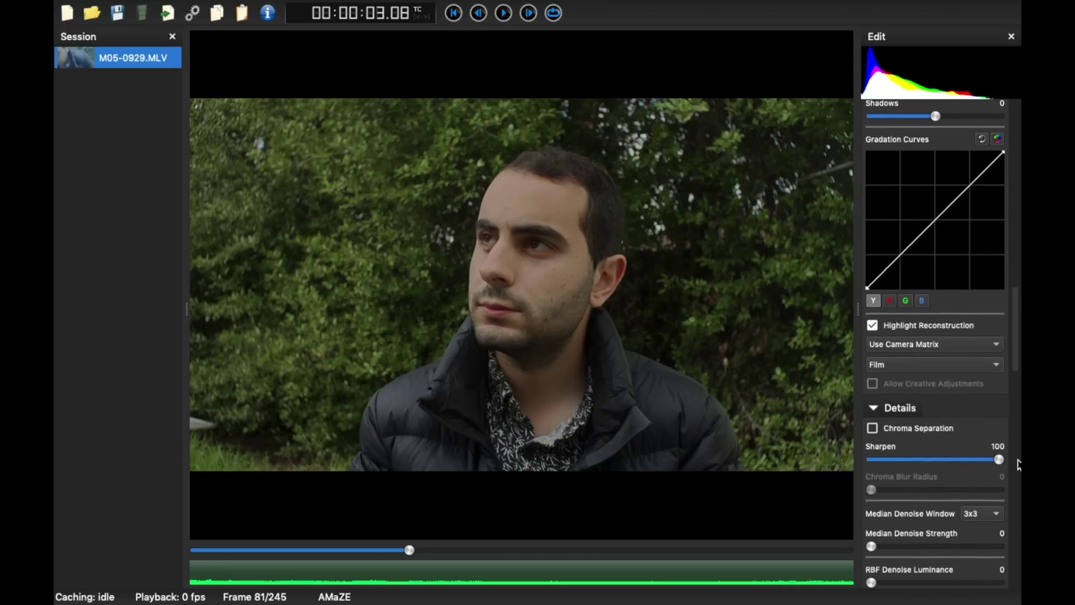
drag(999, 460, 824, 448)
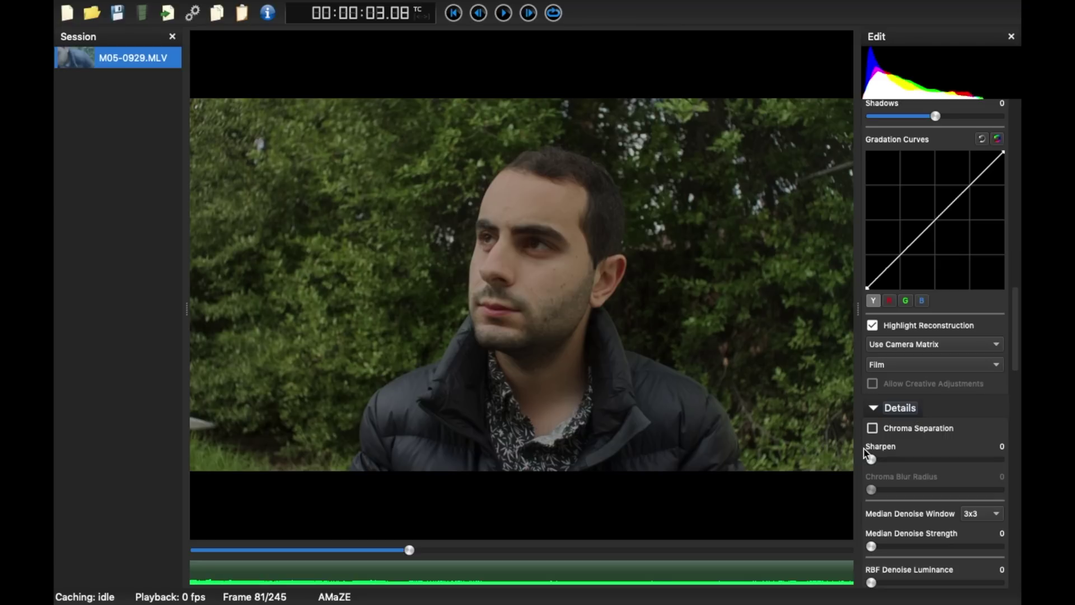
drag(871, 458, 999, 459)
click(879, 370)
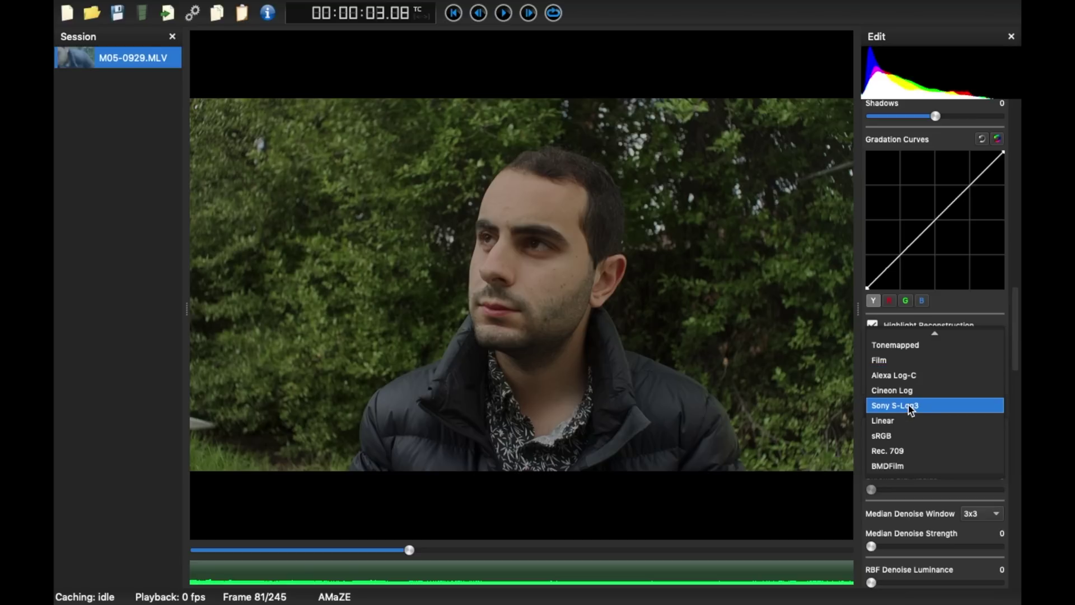
click(885, 421)
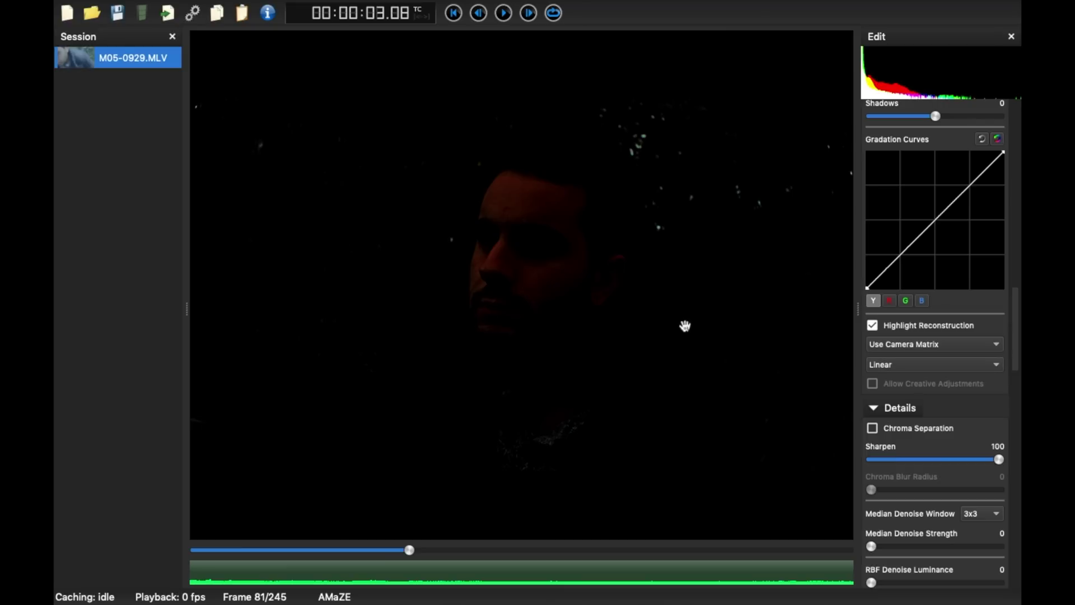
click(908, 368)
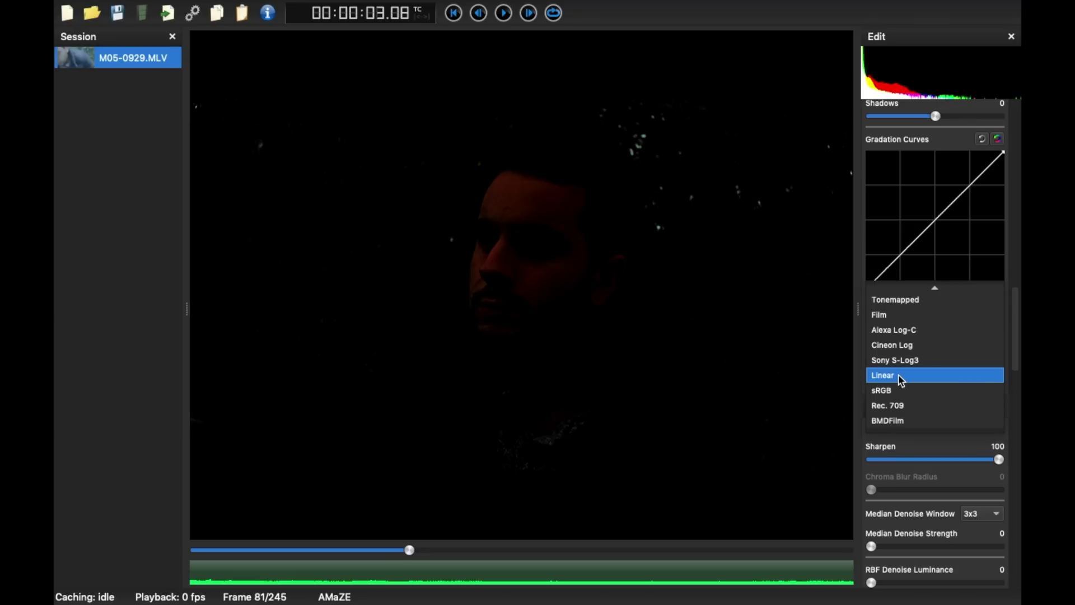
click(904, 314)
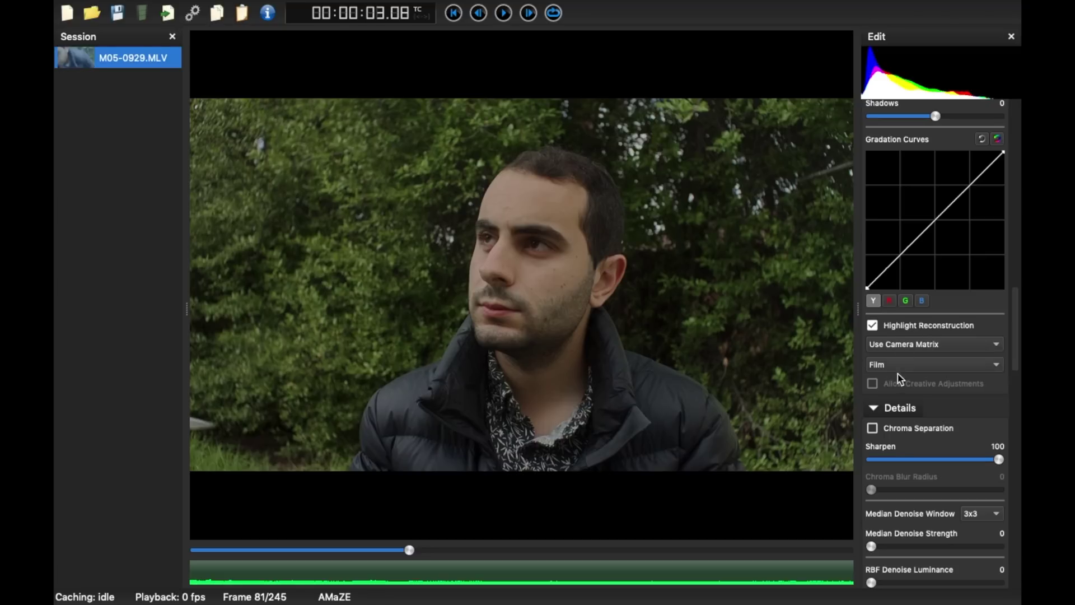
scroll(924, 367, down, 10)
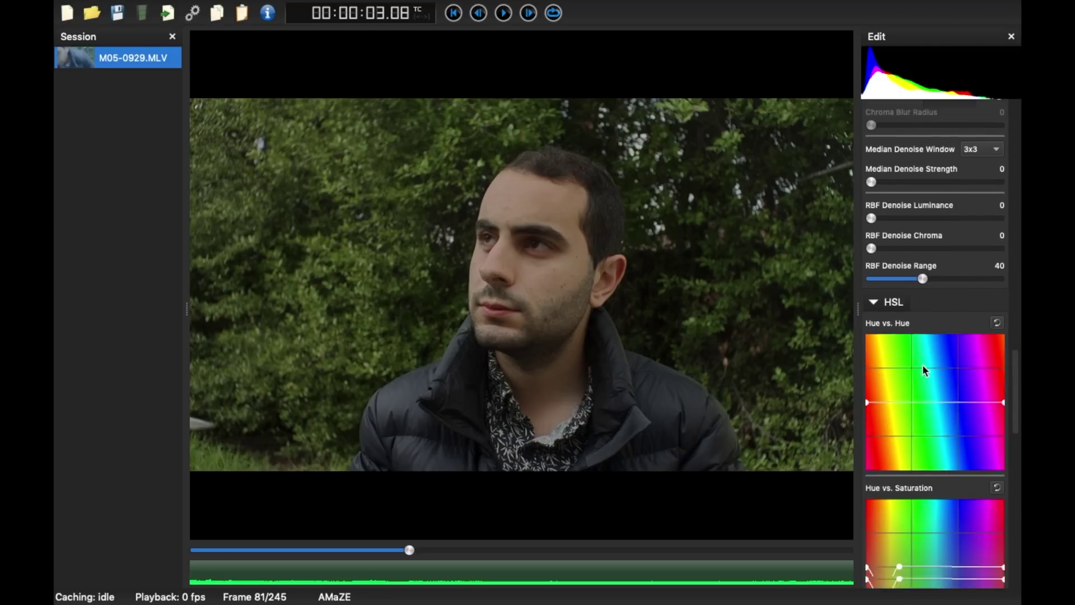
scroll(922, 366, up, 2)
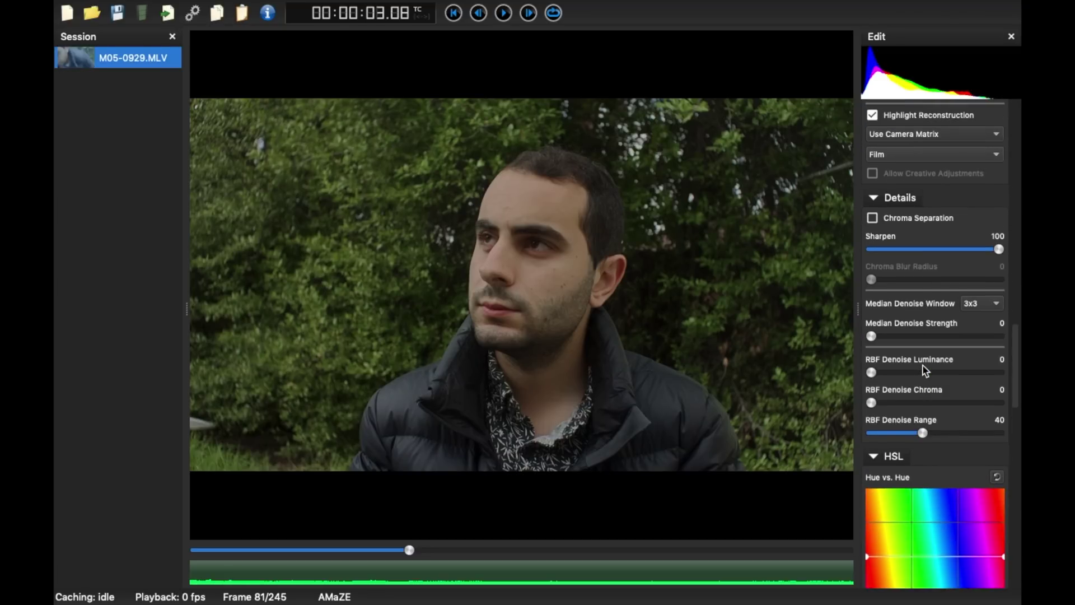
Step: Raise the low dip in the Hue vs. Saturation curve
scroll(927, 359, down, 4)
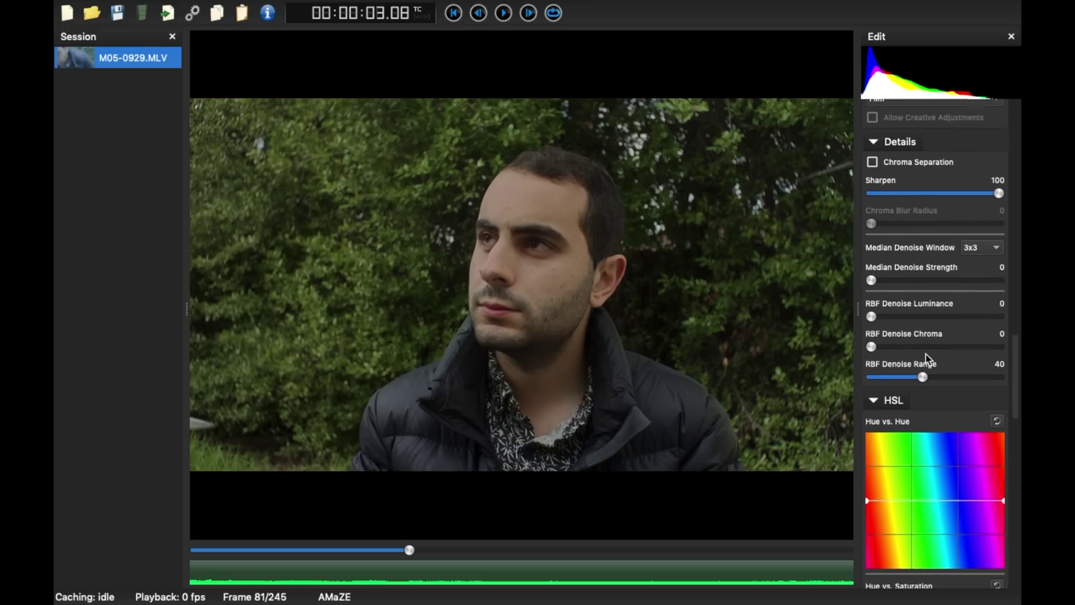
scroll(922, 313, down, 6)
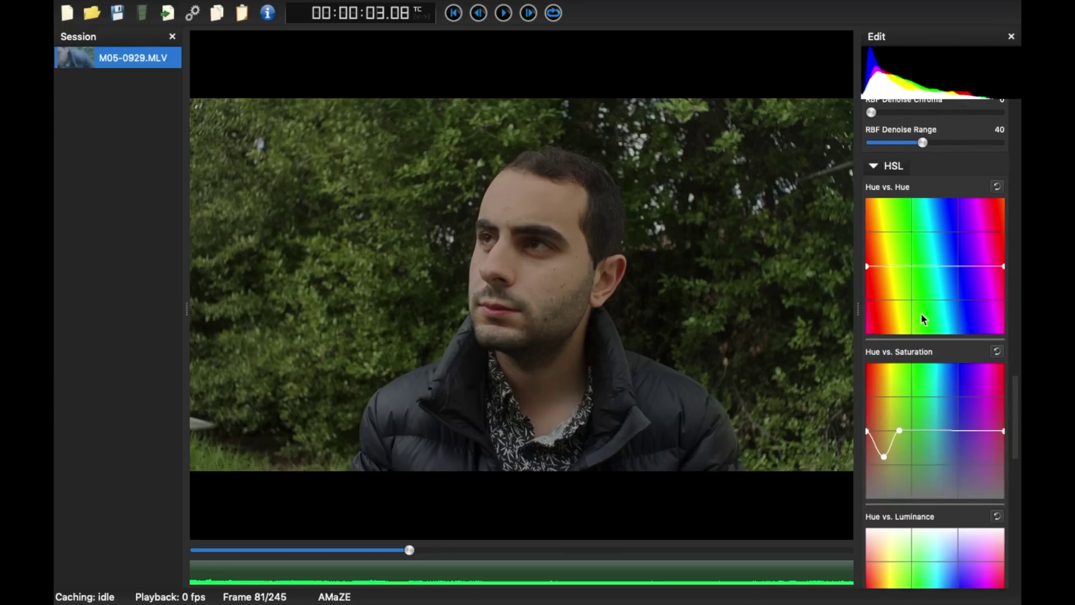
scroll(900, 334, down, 2)
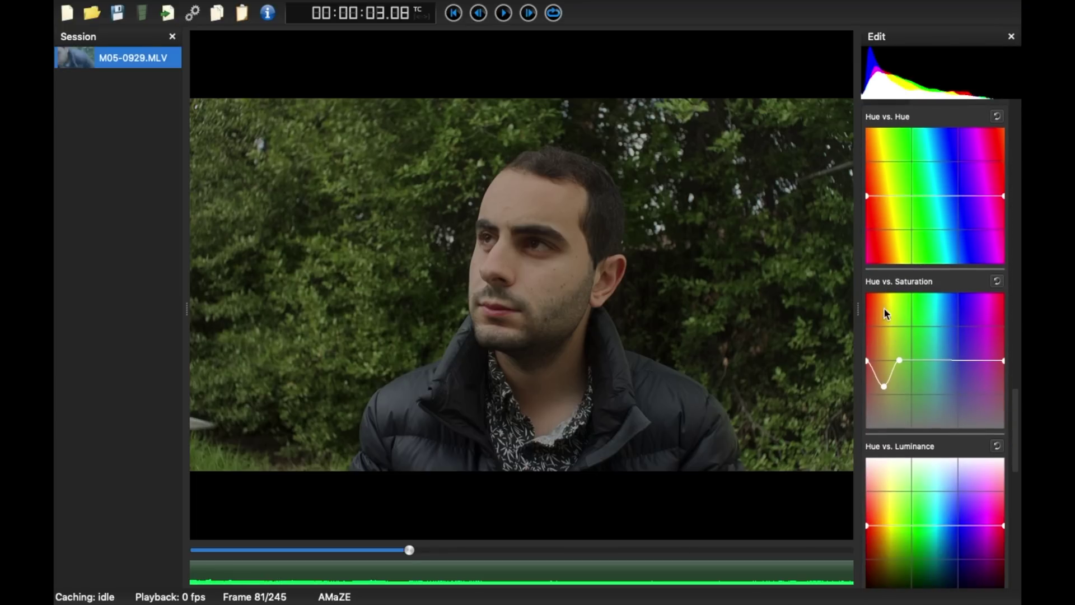
mouse_move(883, 385)
mouse_down()
mouse_move(890, 300)
mouse_move(887, 380)
mouse_up()
Step: Add a point near the red end of the Hue vs. Hue curve
scroll(921, 392, up, 1)
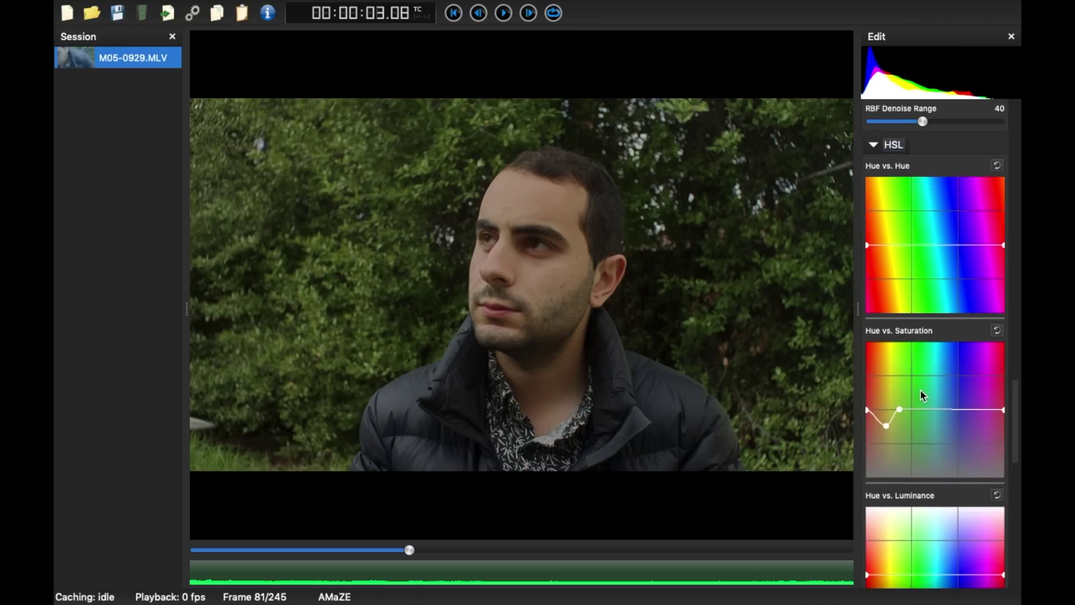
scroll(921, 392, down, 3)
scroll(921, 392, up, 3)
scroll(921, 391, up, 2)
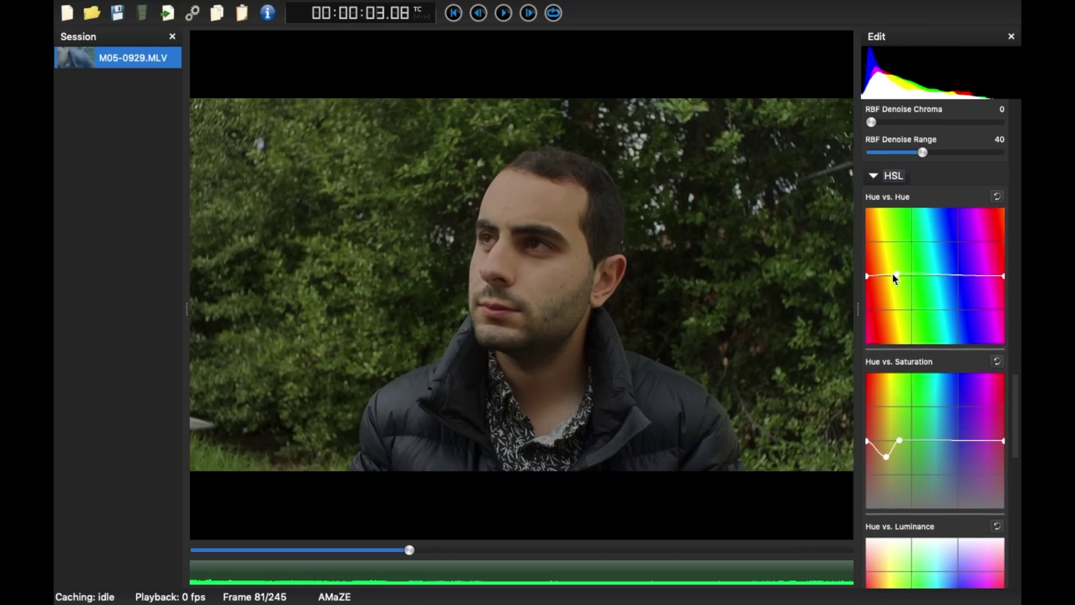
mouse_move(879, 273)
mouse_down()
mouse_move(880, 258)
mouse_move(881, 283)
mouse_move(880, 257)
mouse_move(881, 286)
mouse_up()
Step: Load the Film Rec709 to Alexa LOG C.cube LUT, then uncheck Enable LUT
scroll(918, 302, down, 10)
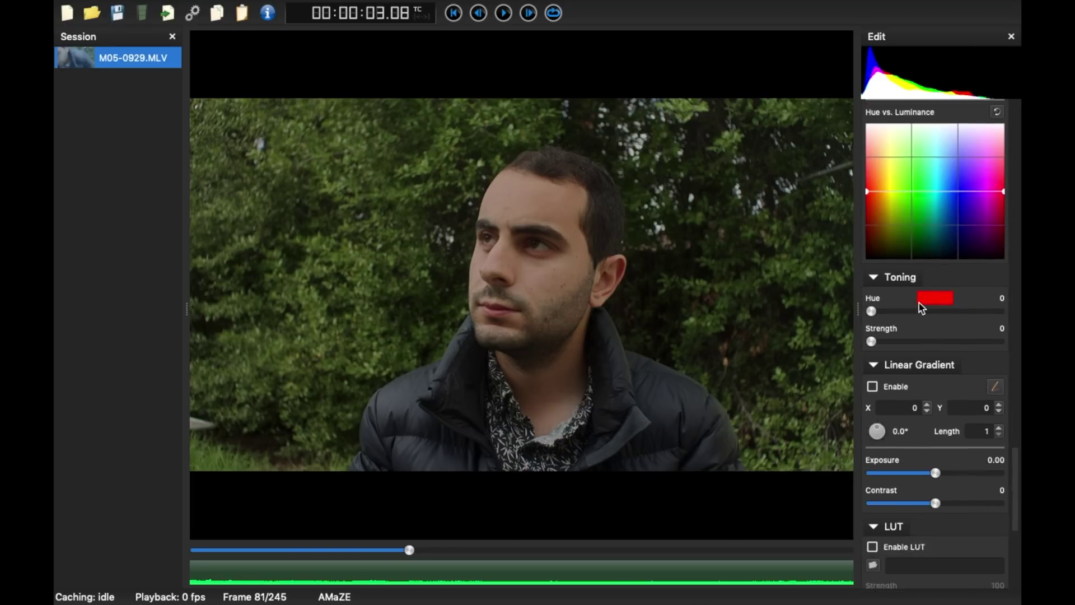
scroll(918, 304, down, 10)
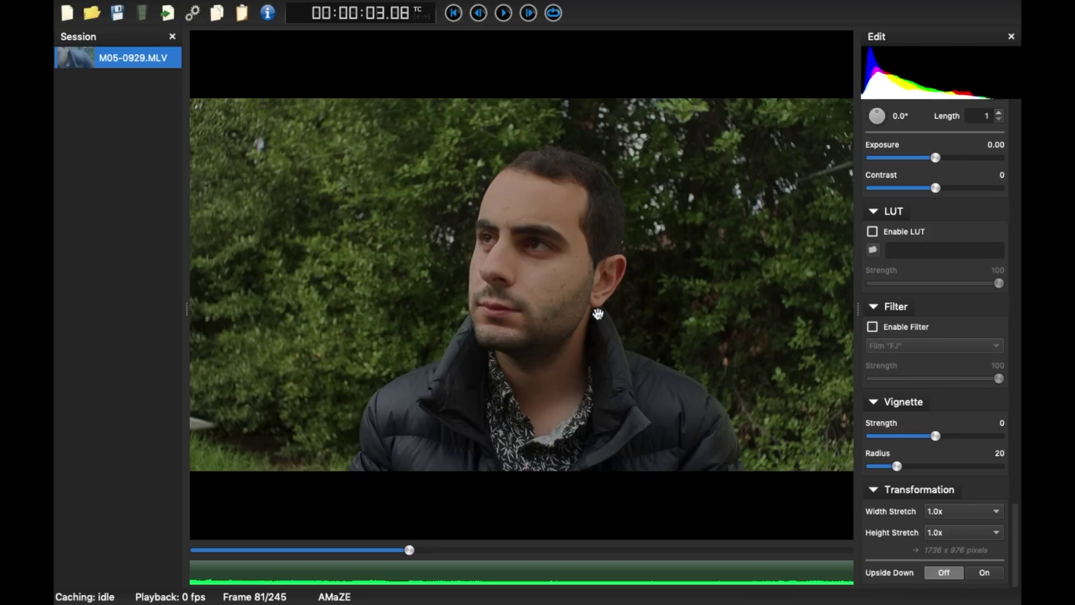
click(874, 232)
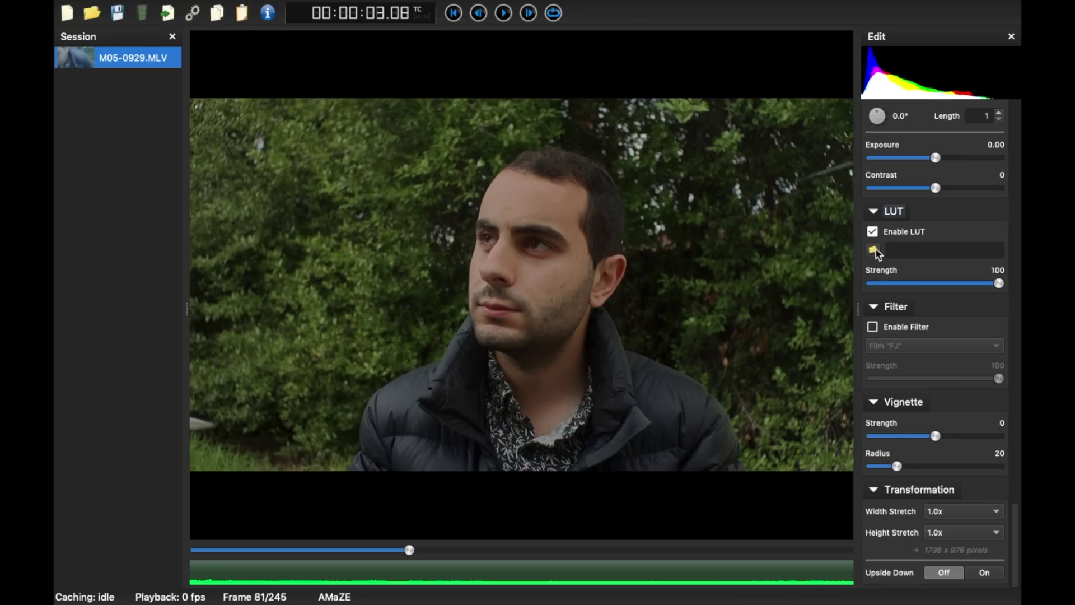
click(873, 251)
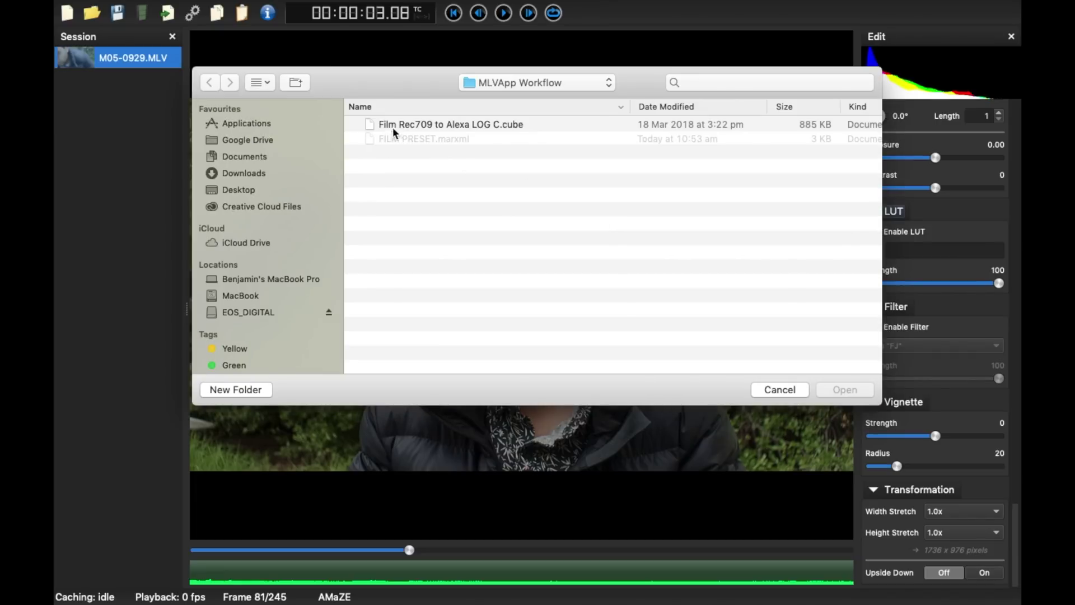
click(488, 126)
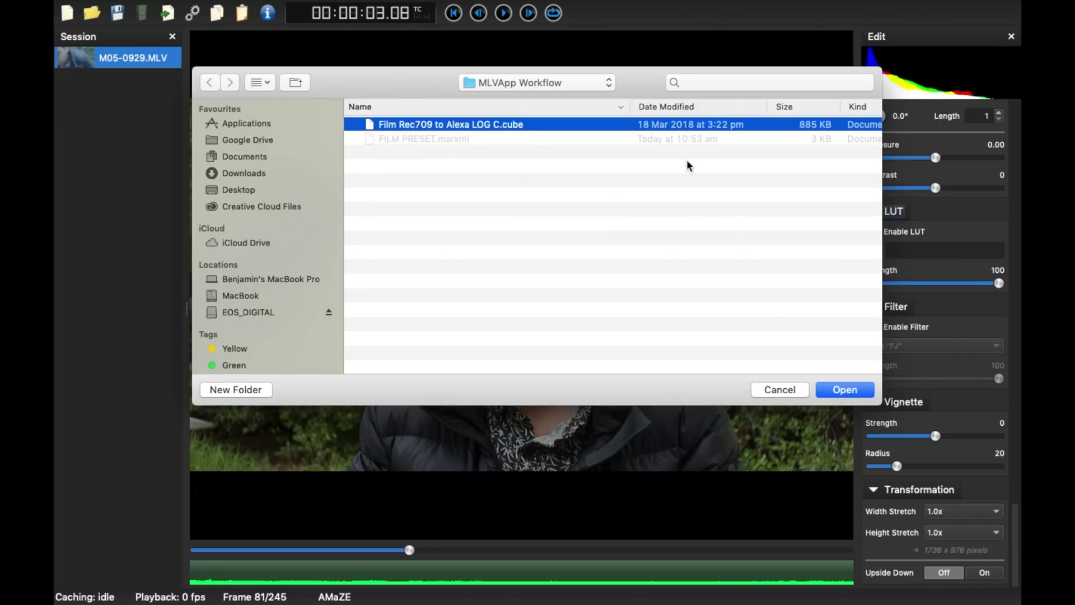
drag(630, 83, 555, 131)
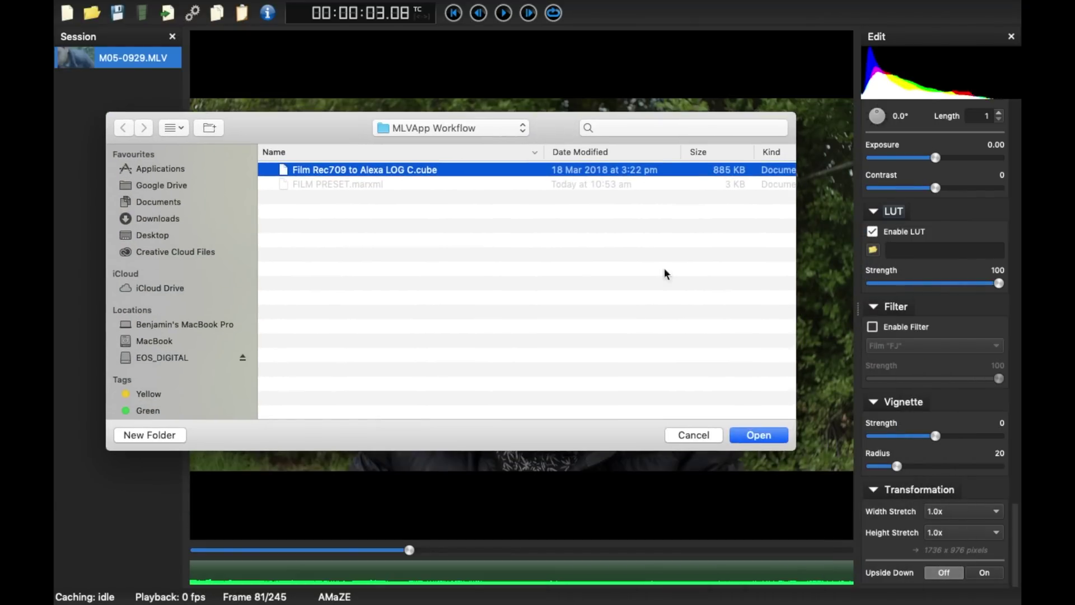
click(758, 435)
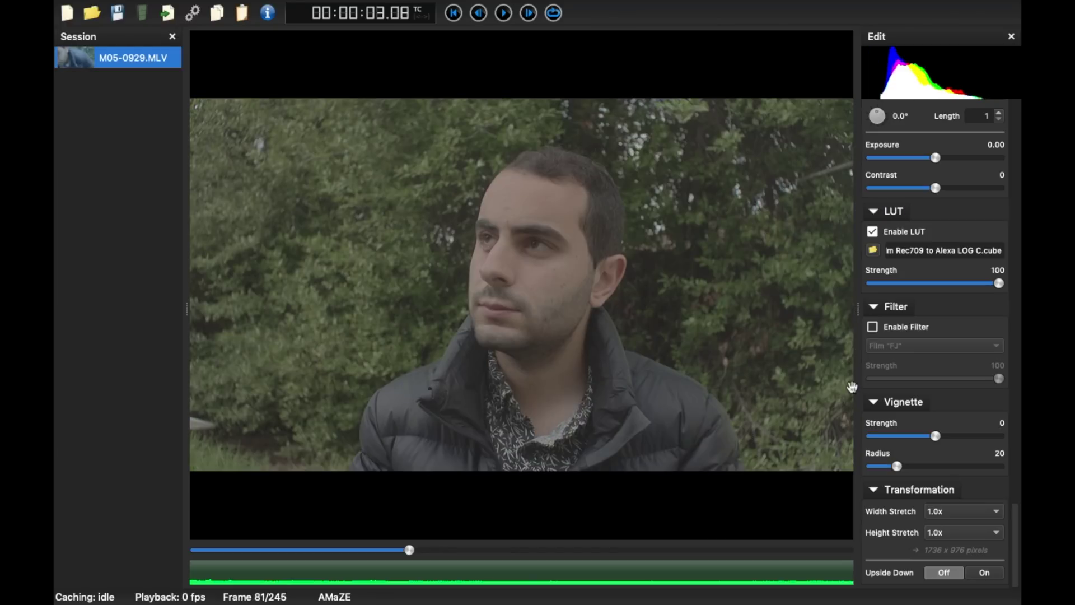
scroll(927, 371, up, 5)
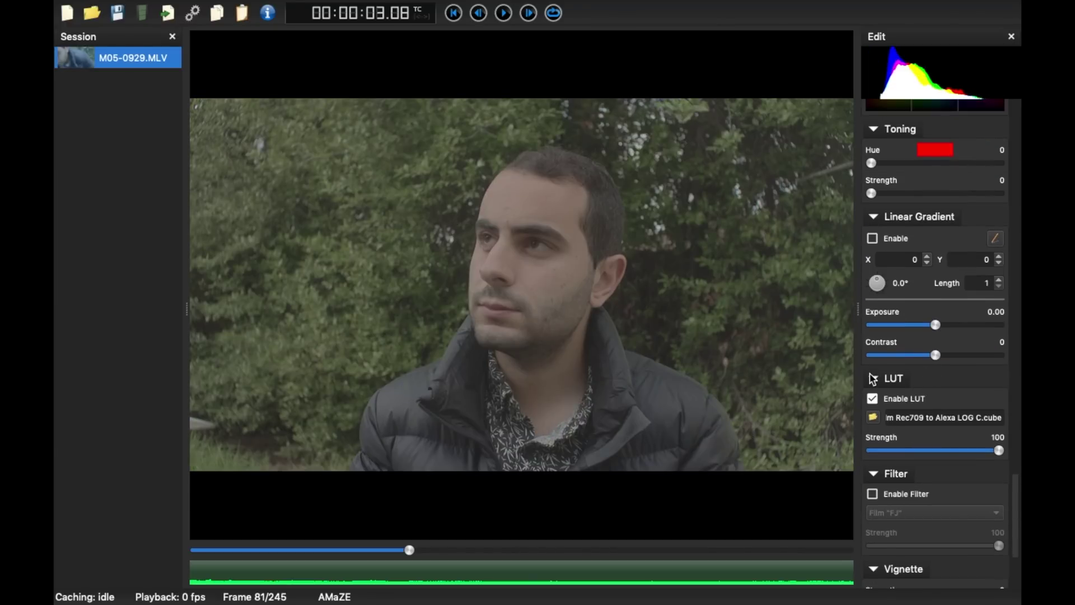
click(871, 398)
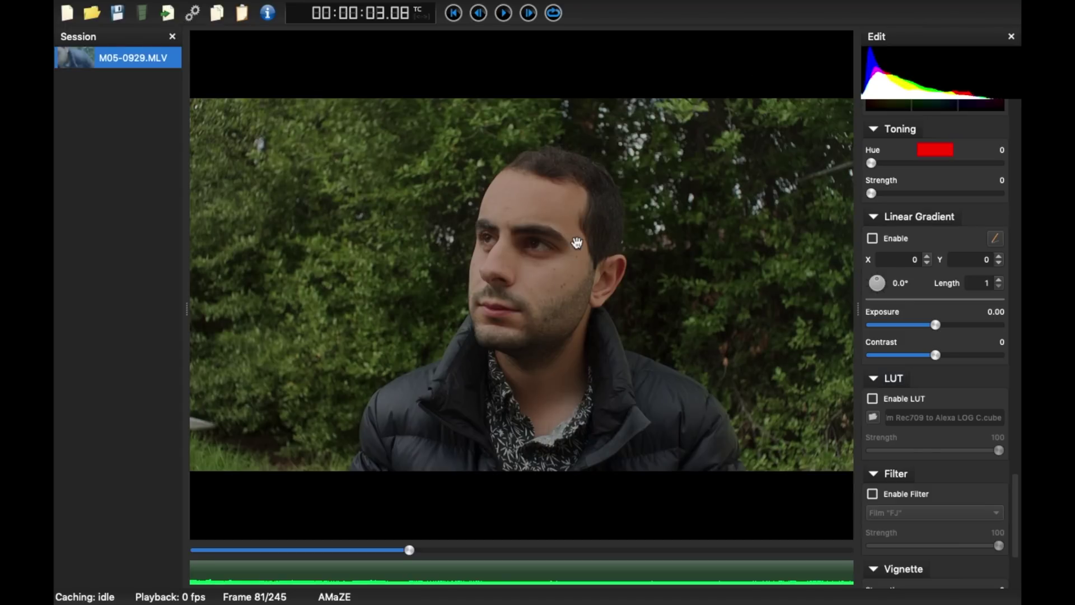
Step: Quick Look the exported M05-0929.mov on the desktop and drag it into Final Cut Pro
key(ctrl+Left)
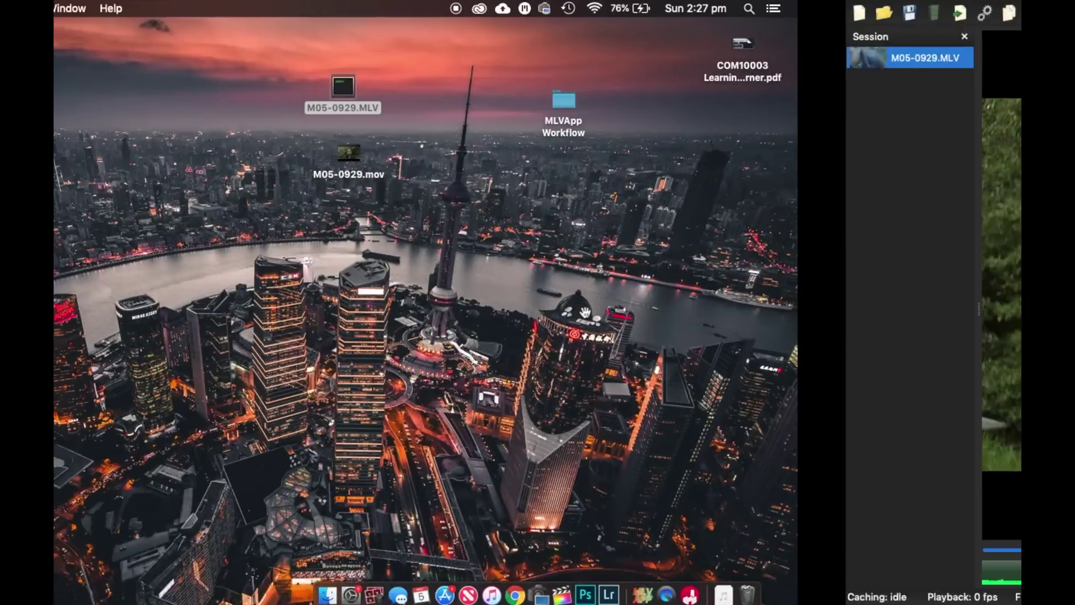
click(569, 162)
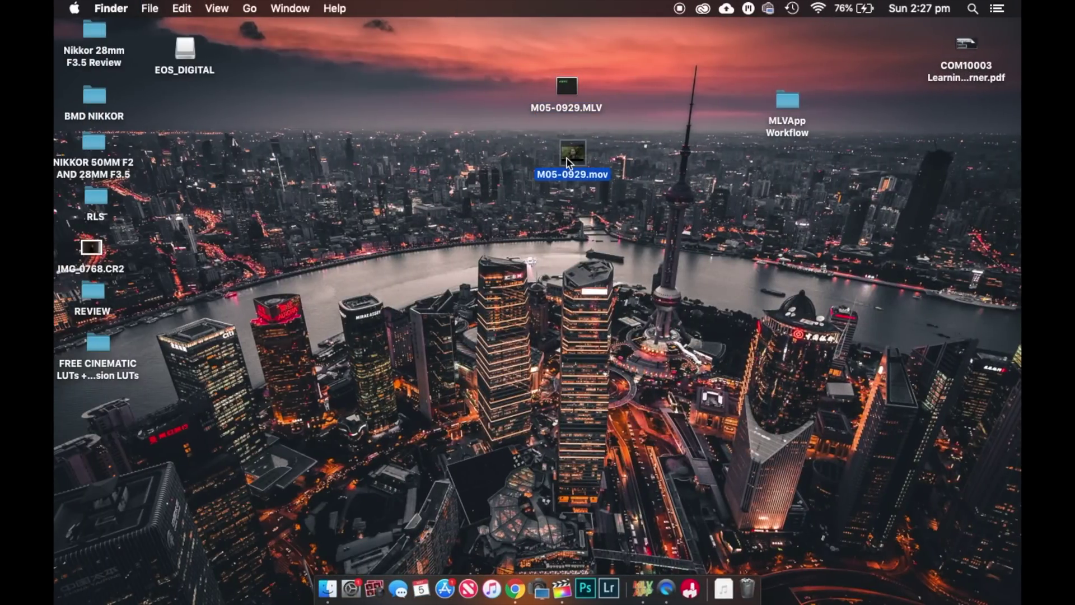
key(space)
key(space)
drag(568, 162, 171, 496)
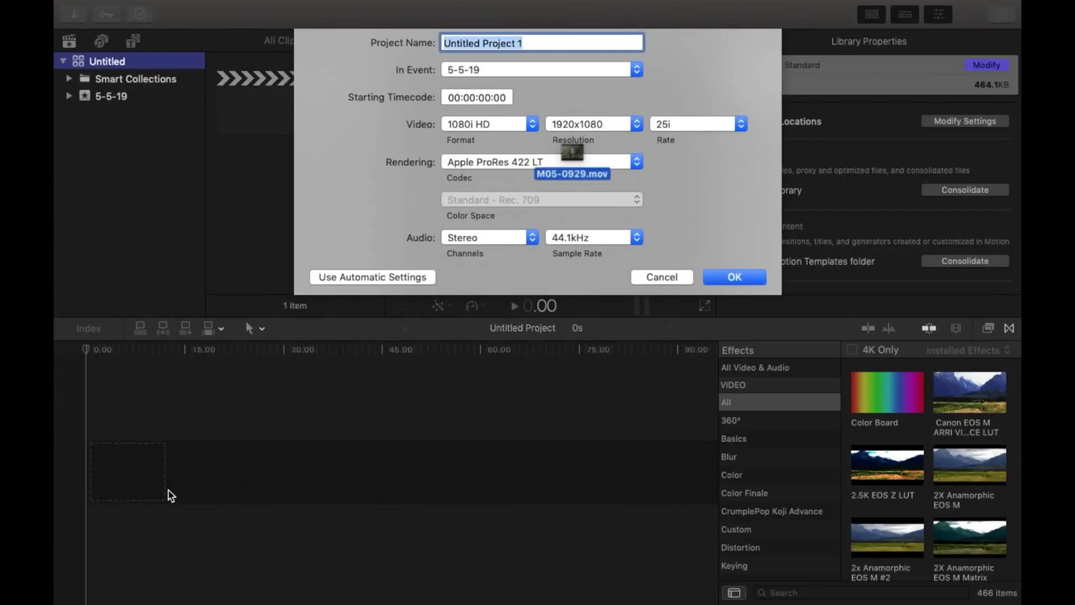
click(502, 120)
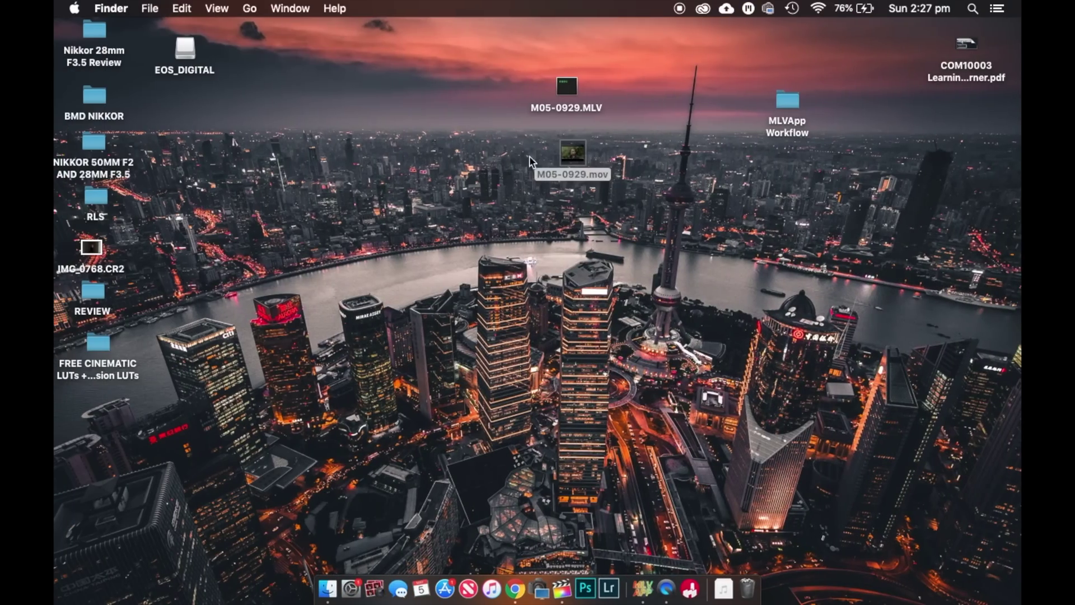
click(549, 167)
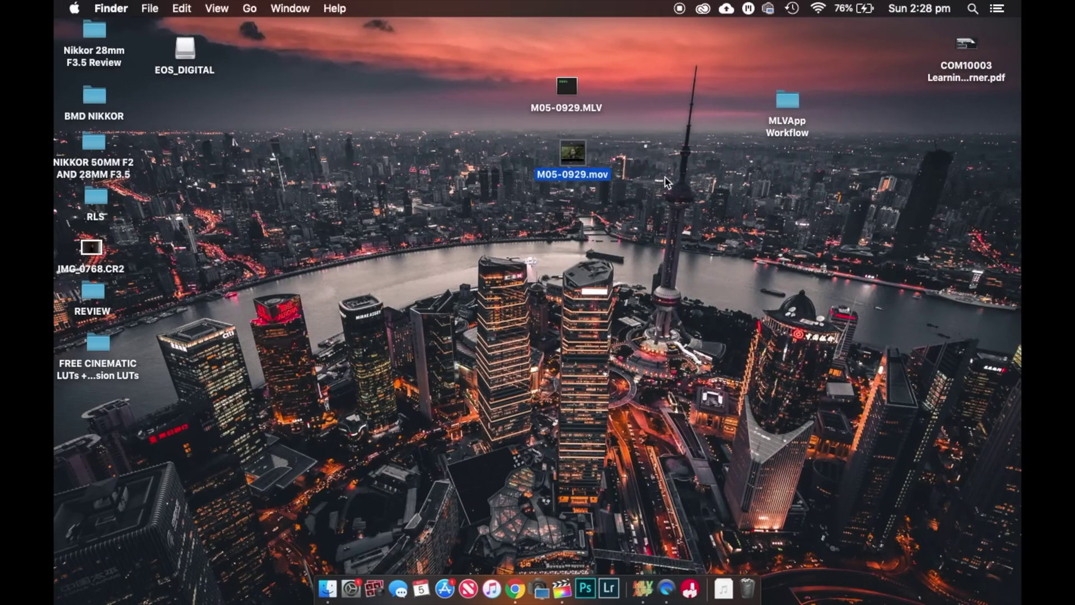
click(666, 182)
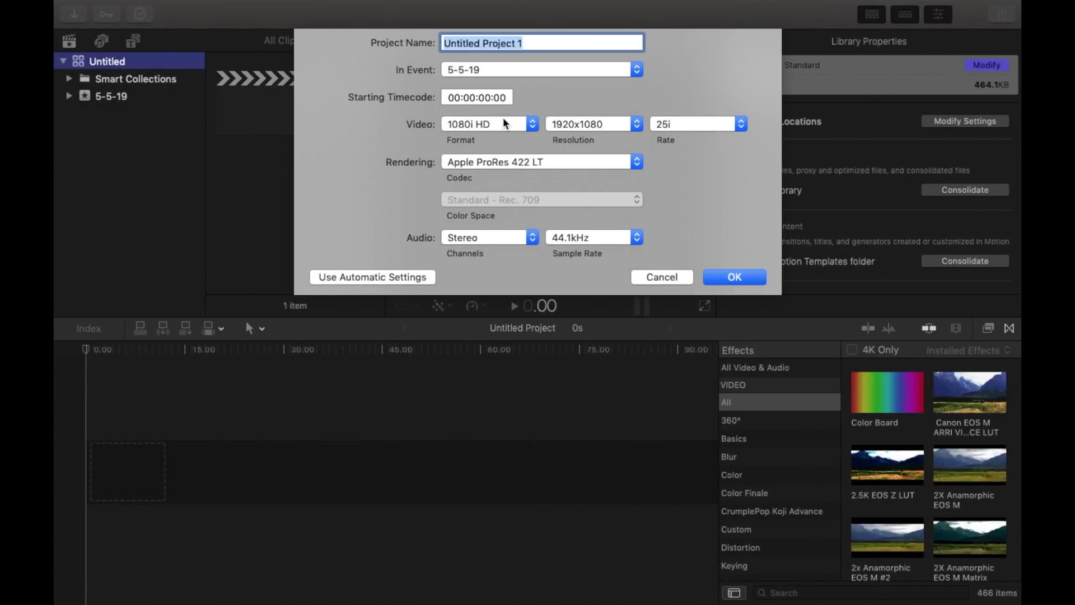
Step: Set the new project's format to 4K and frame rate to 24p
click(503, 116)
click(475, 192)
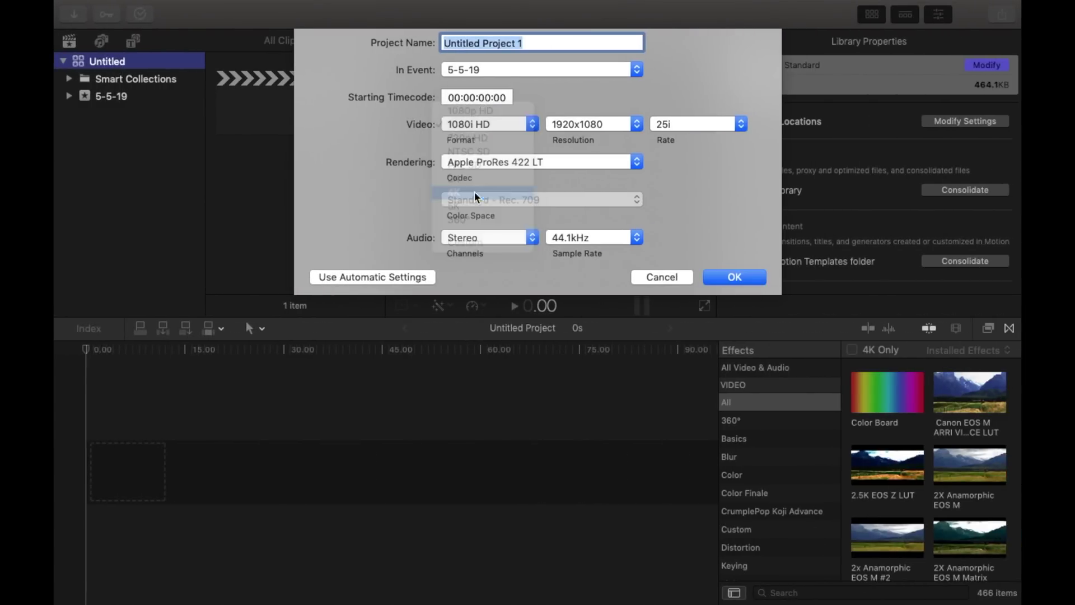
click(664, 123)
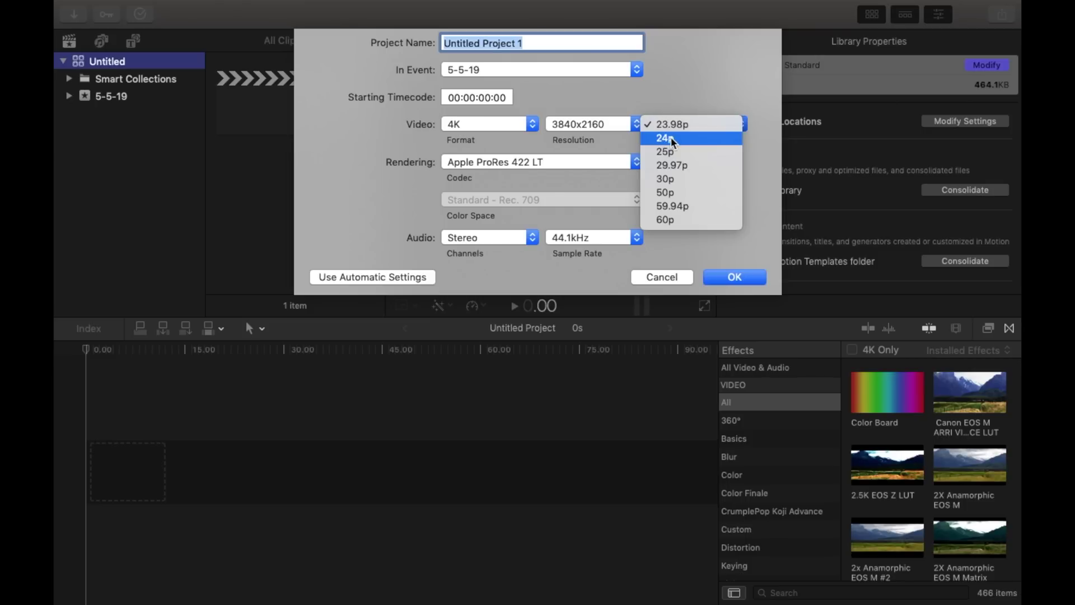
click(666, 137)
click(674, 126)
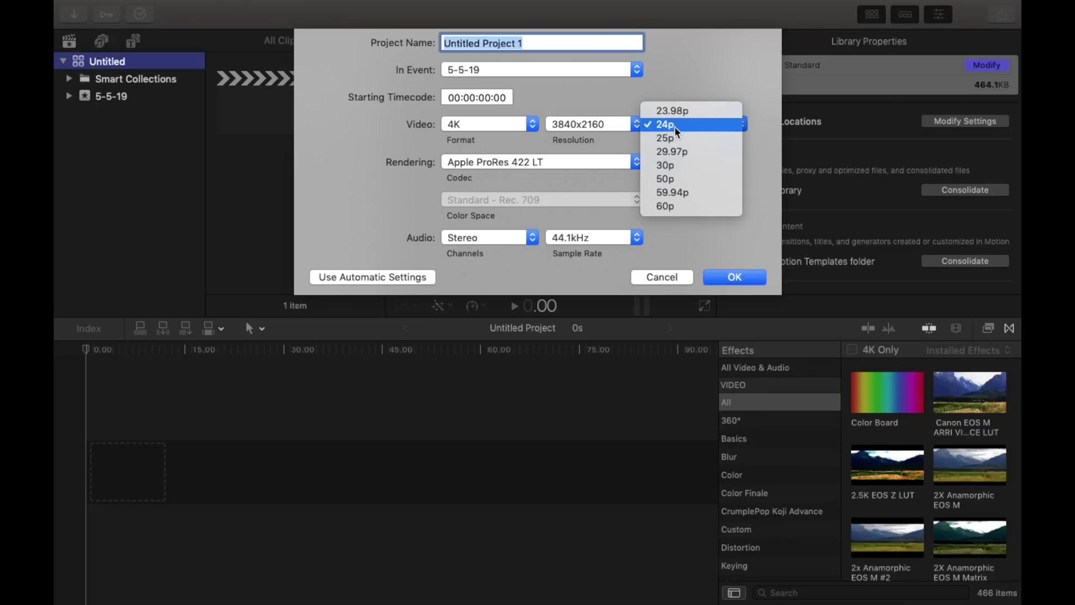
click(592, 143)
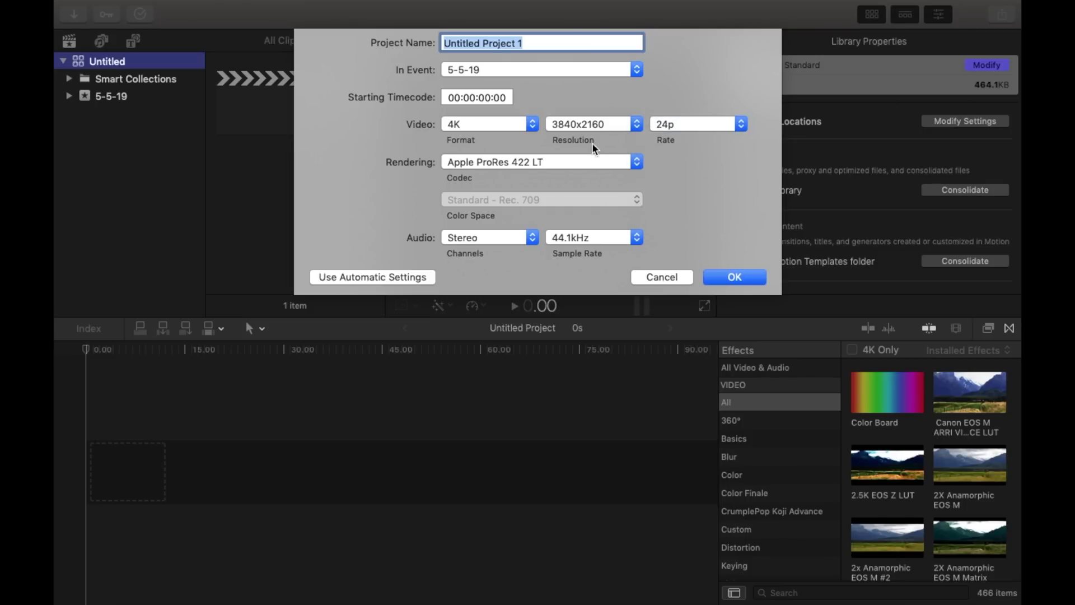
Step: Choose Apple ProRes 4444 XQ rendering and 48kHz audio, then create the project
click(498, 161)
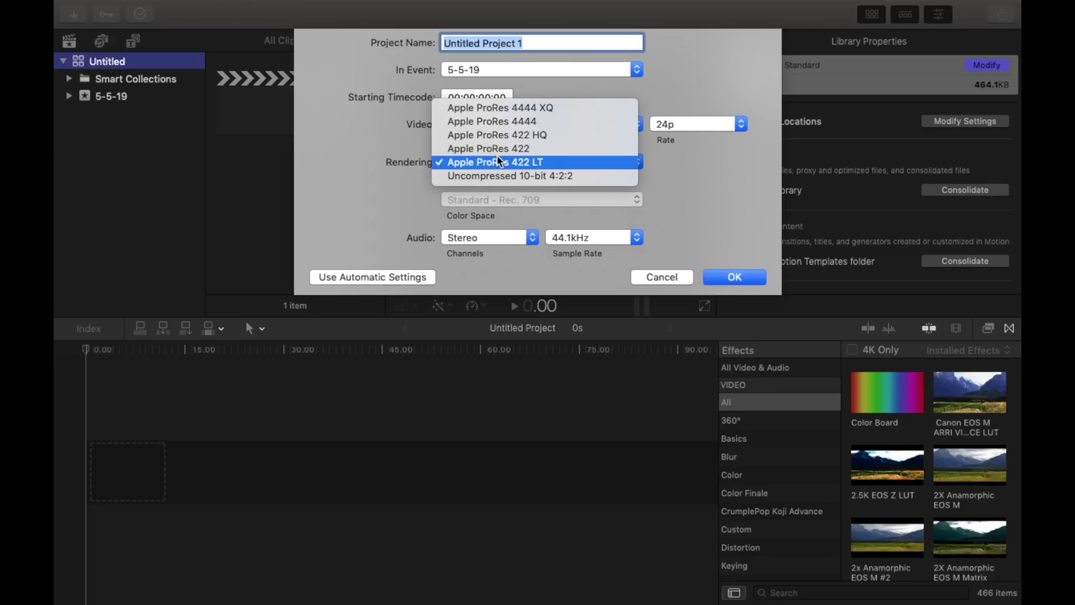
click(482, 122)
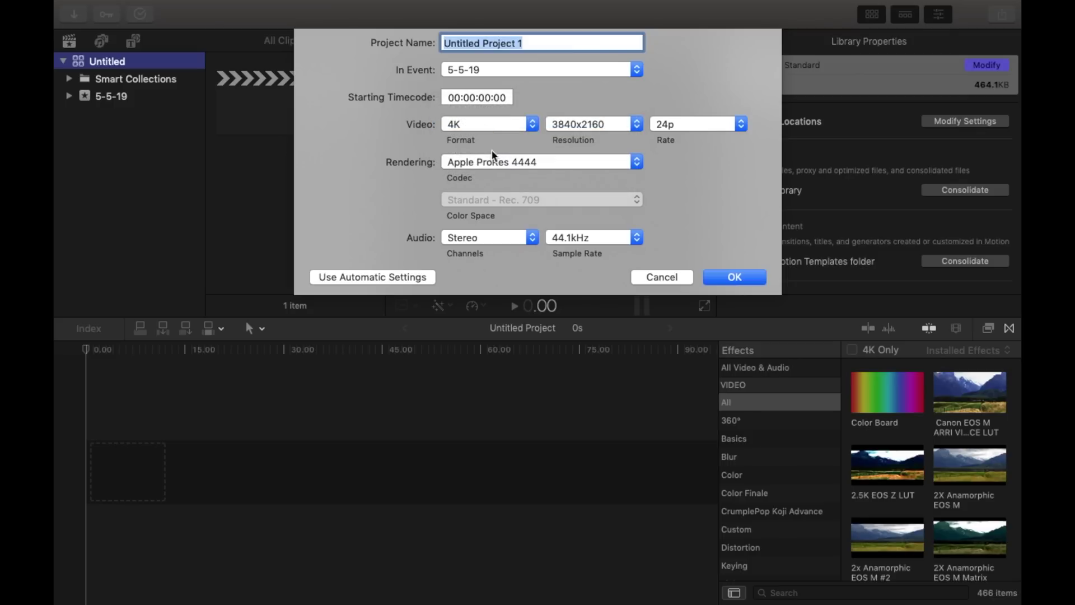
click(492, 153)
click(492, 149)
click(579, 238)
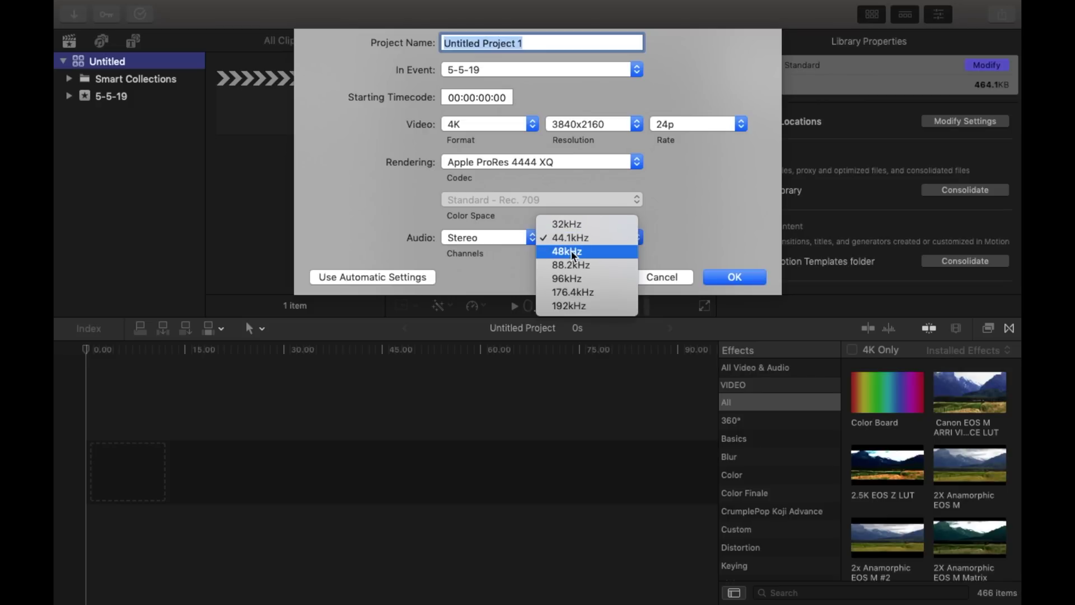
click(573, 251)
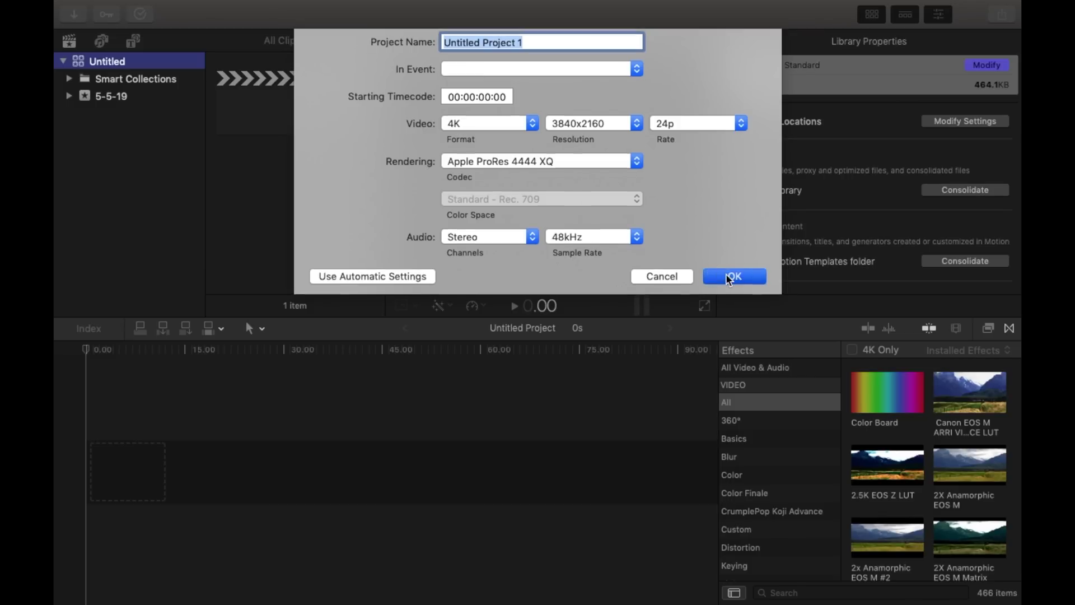
click(725, 277)
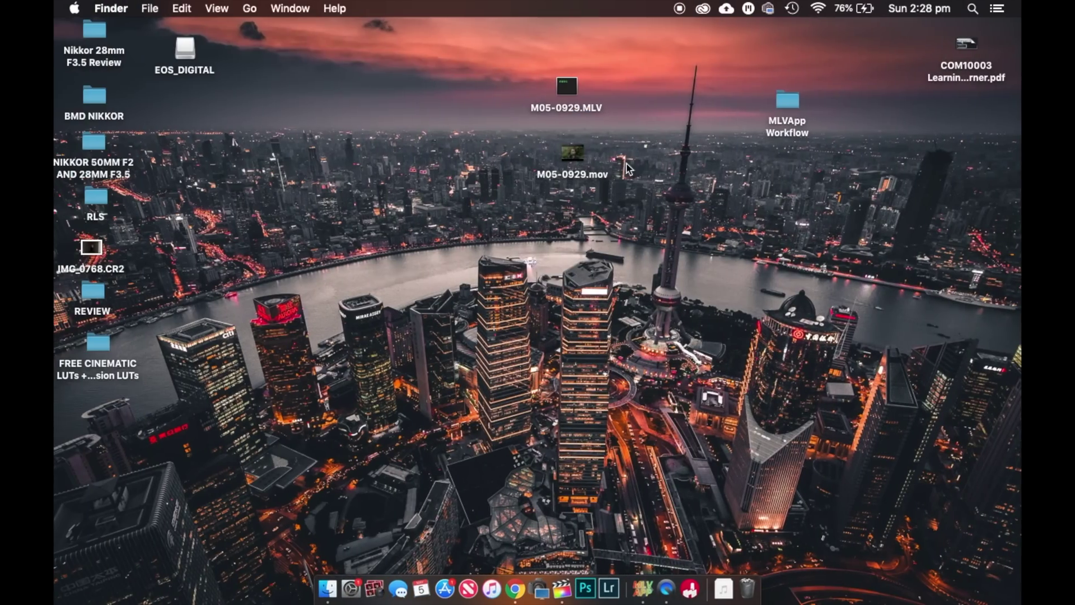
Step: Import M05-0929.mov and place the clip in the project timeline
drag(571, 156, 124, 467)
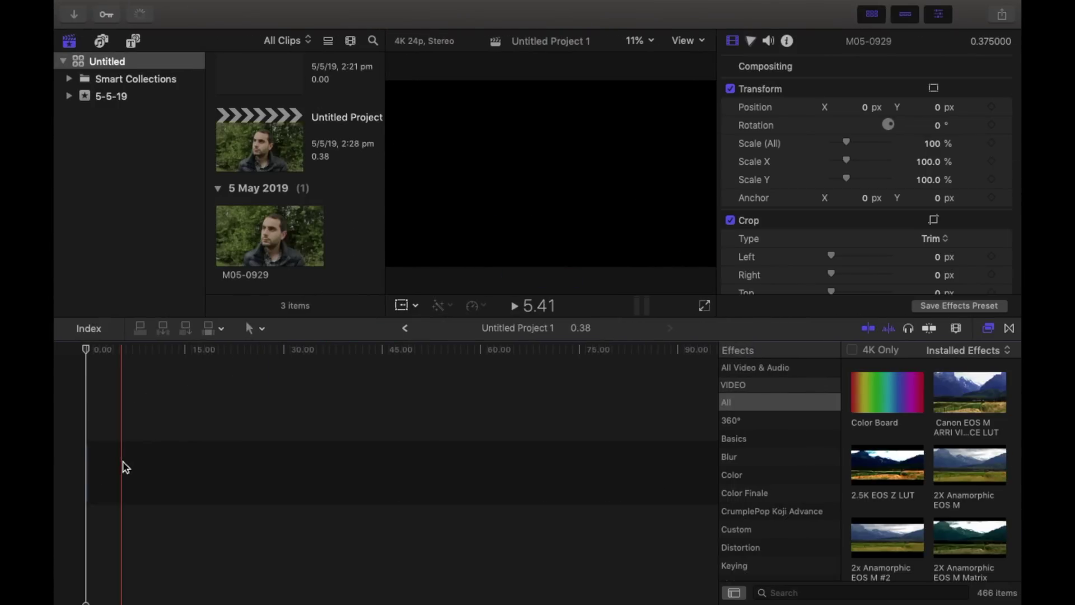
click(280, 244)
drag(279, 244, 127, 446)
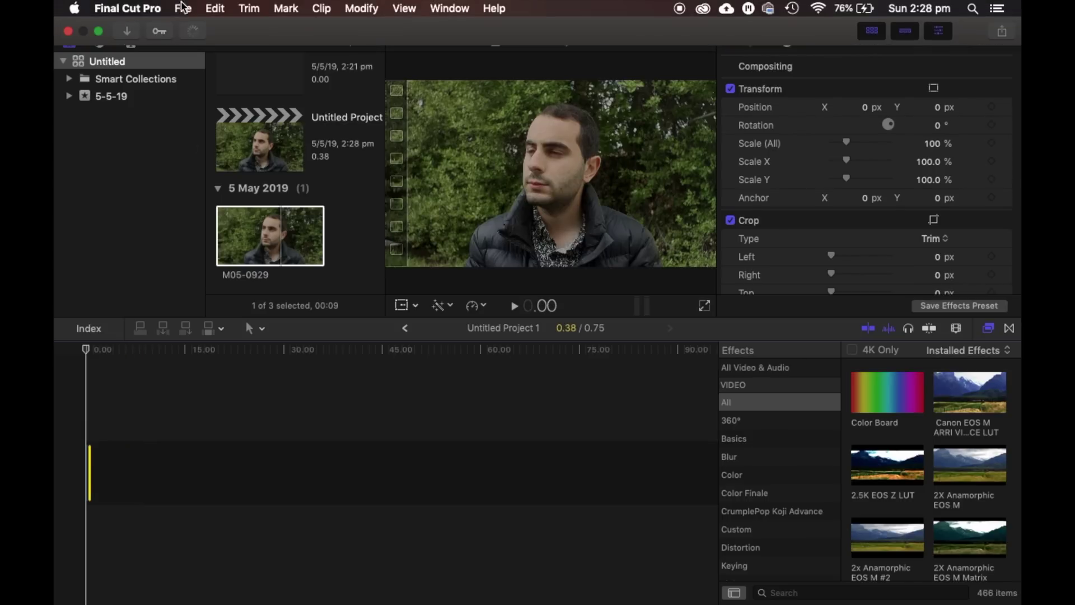
Step: Share the project as Apple Devices 4K with H.264 Better Quality, saved to the Desktop
click(183, 9)
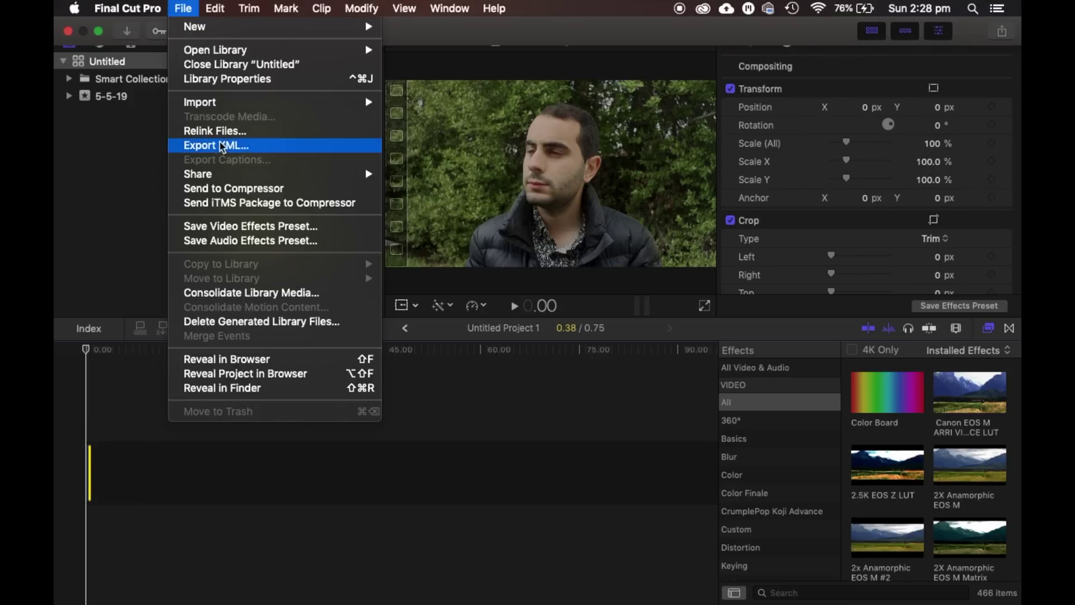
mouse_move(221, 173)
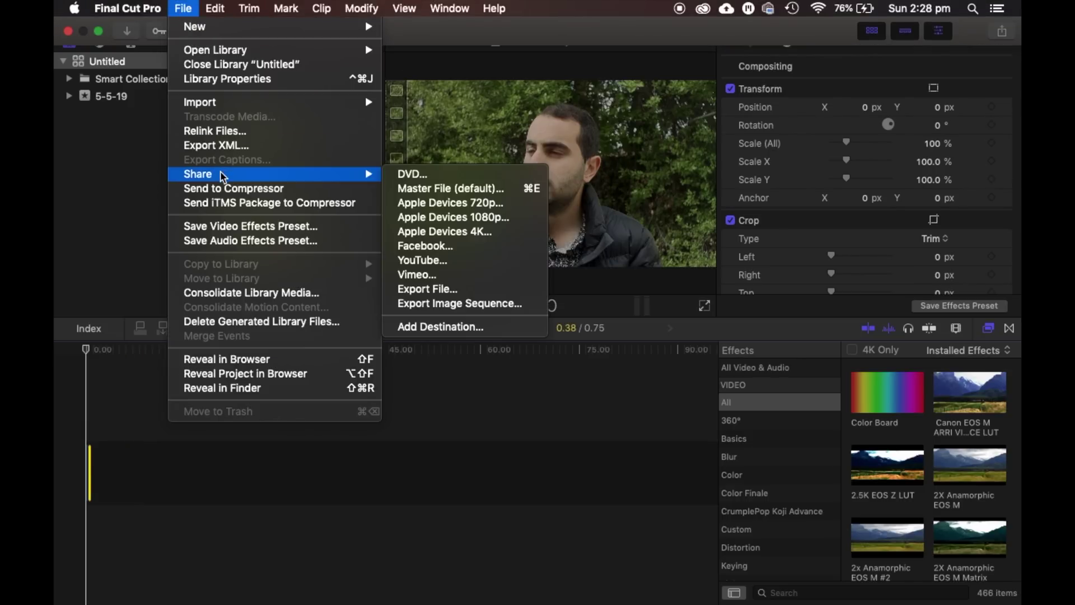
click(432, 233)
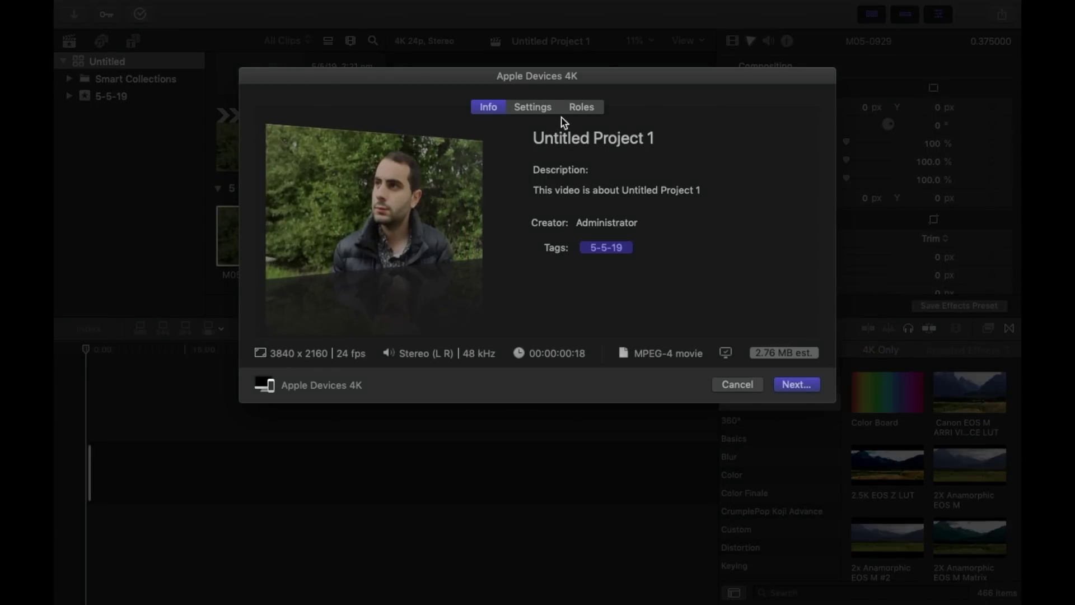
click(544, 112)
click(642, 192)
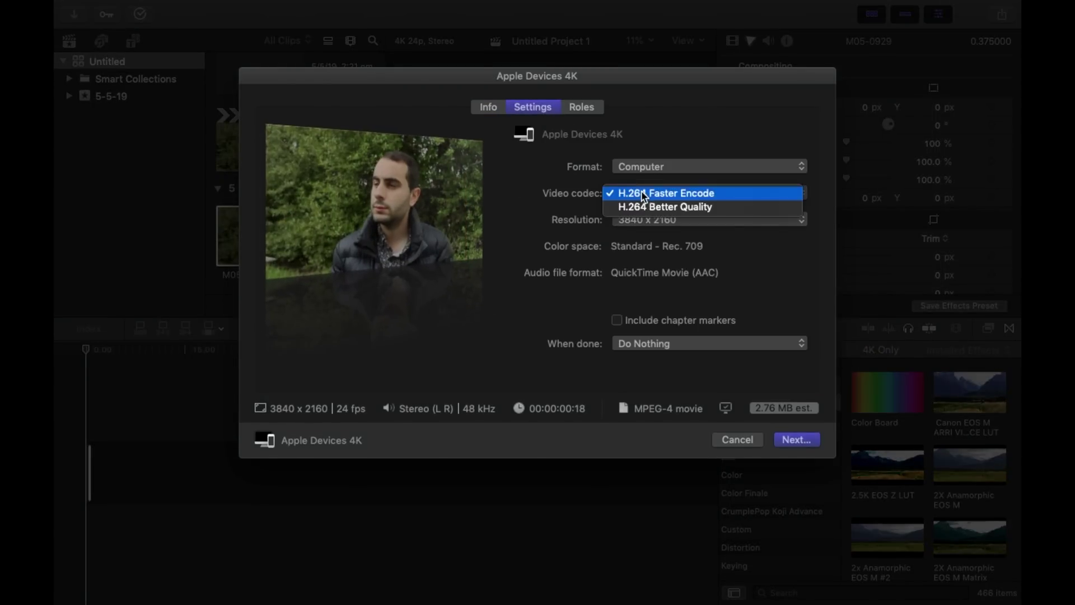
click(645, 208)
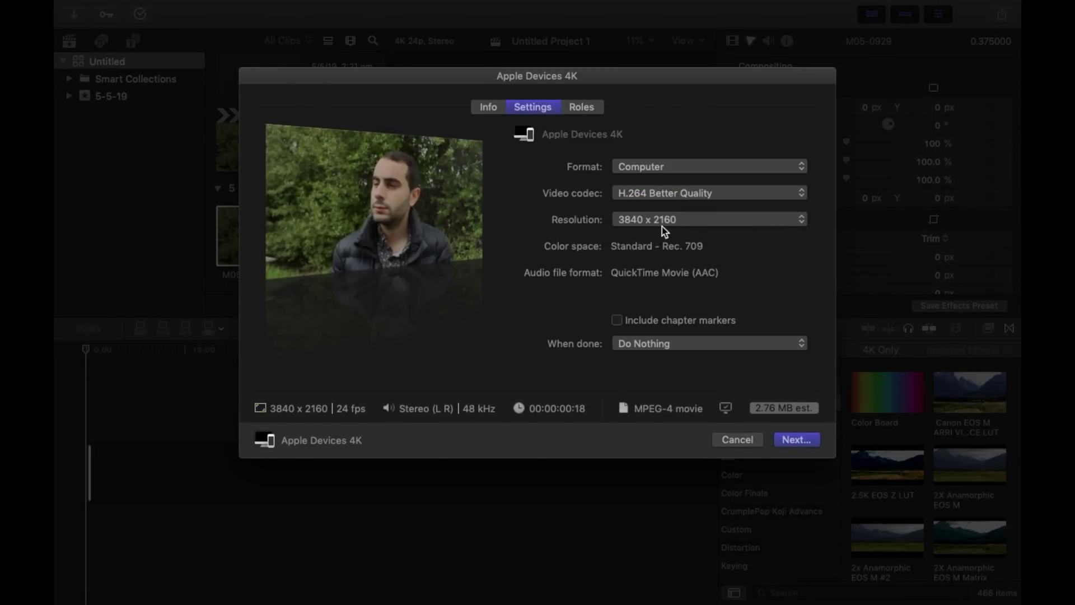
click(799, 440)
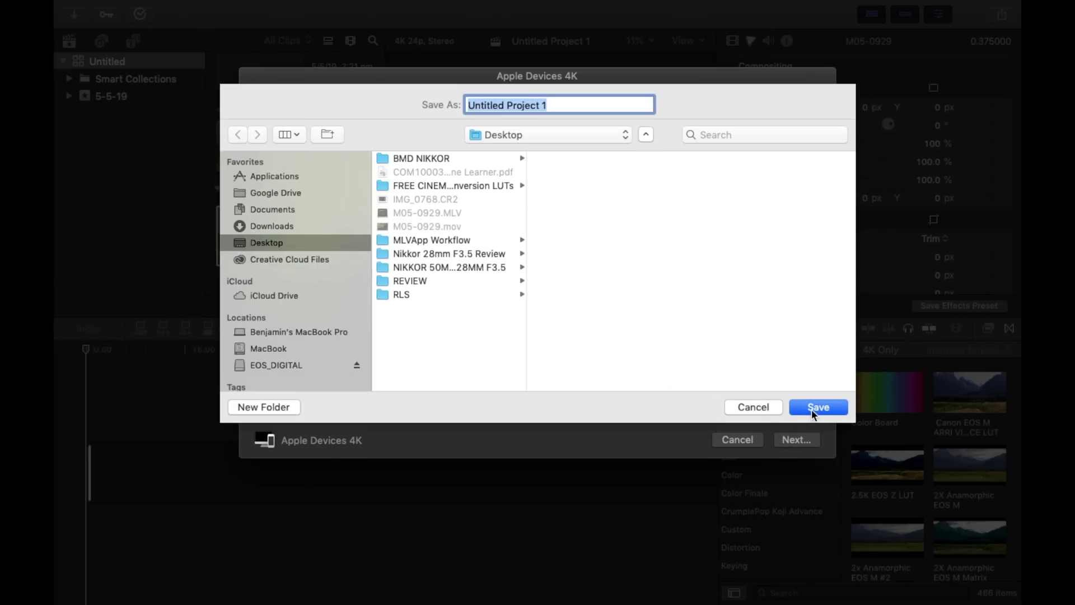
click(817, 407)
Step: Confirm the export, dismiss the Share Successful notice, and view Untitled Project 1.mp4 on the desktop
key(super+9)
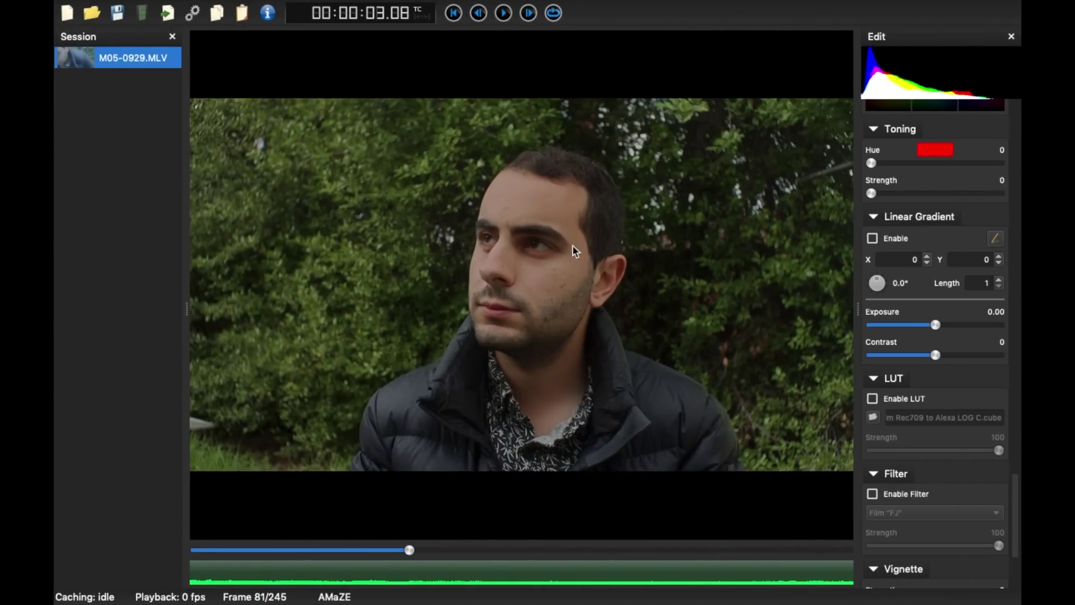
click(978, 43)
key(ctrl+Left)
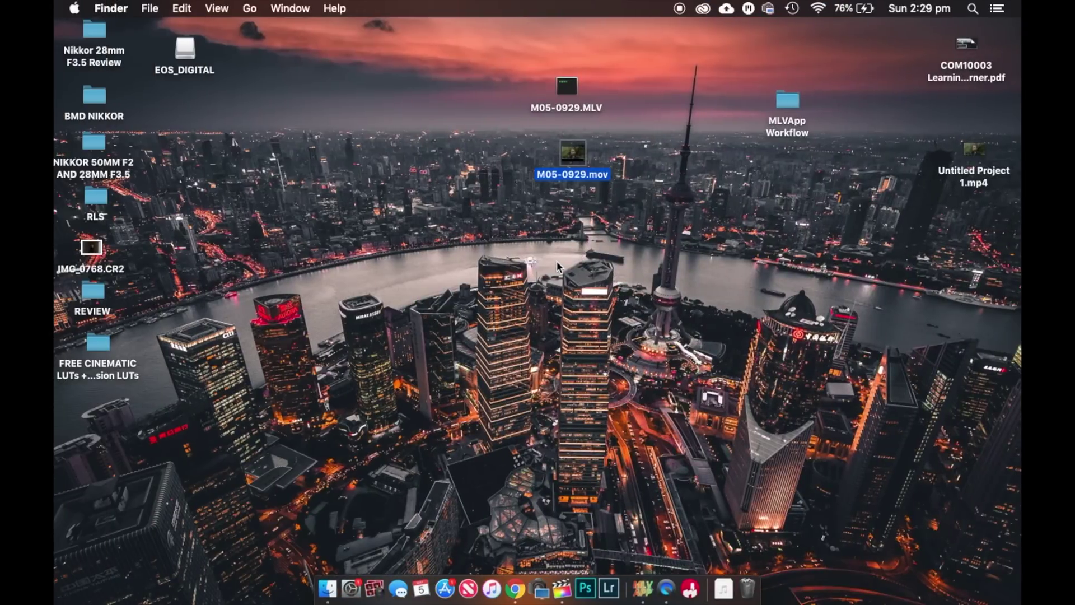